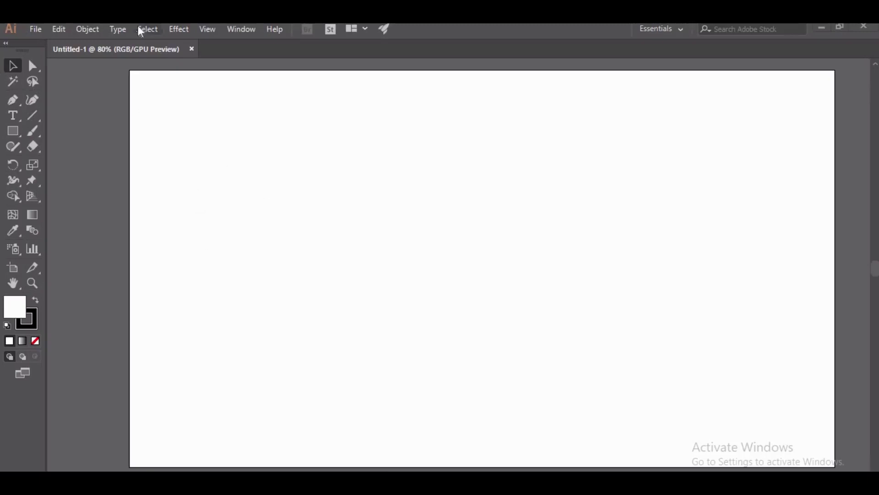
- Show the Layers panel with Layer 1 visible, then shift the panel slightly right
{"action": "left_click", "coordinate": [239, 31]}
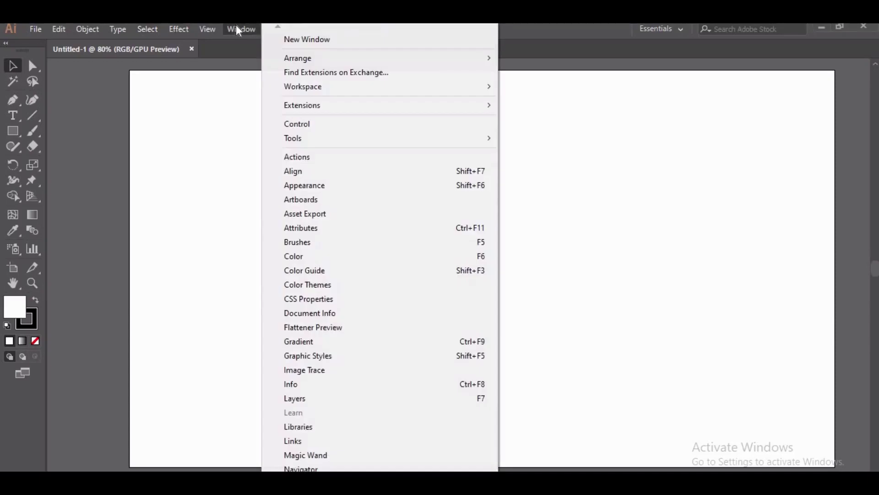
{"action": "left_click", "coordinate": [327, 398]}
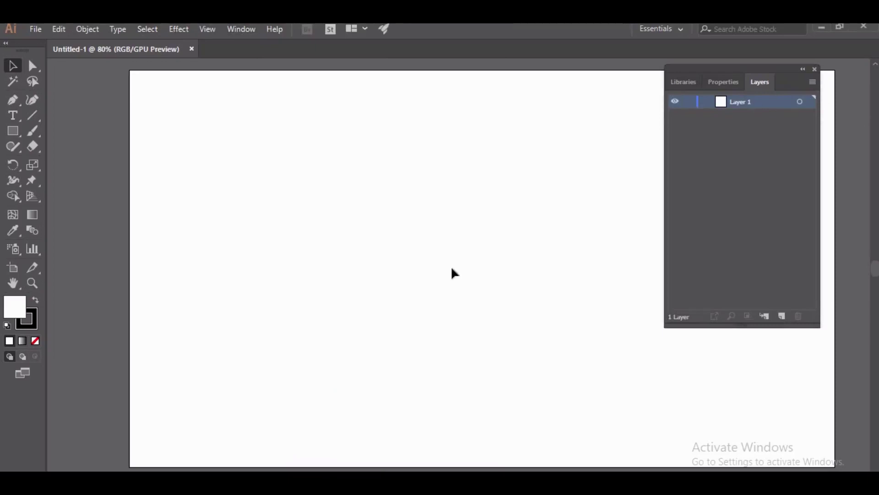
{"action": "left_click", "coordinate": [676, 102]}
{"action": "left_click", "coordinate": [677, 103]}
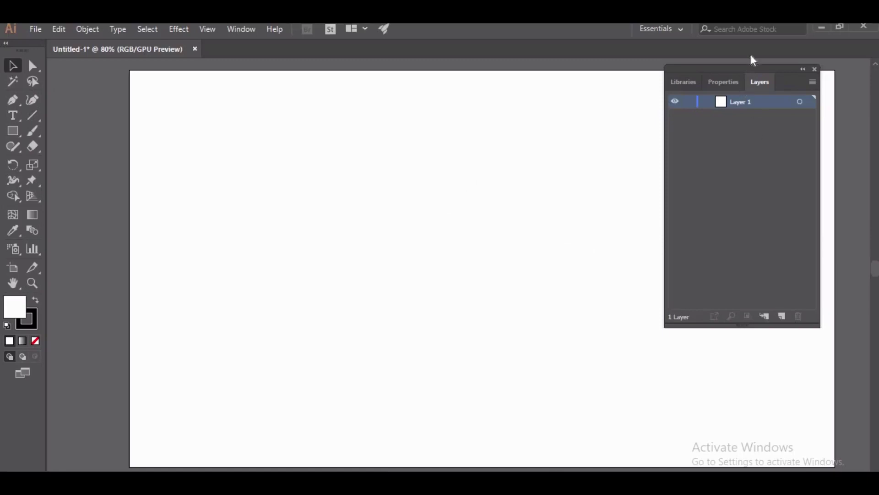
{"action": "left_click_drag", "start_coordinate": [770, 70], "coordinate": [815, 65]}
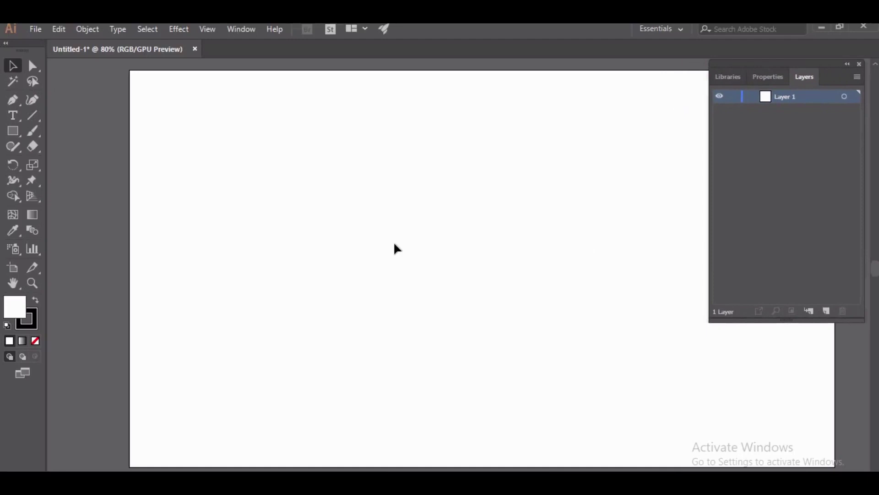
- Choose the Desktop file 'images' with File > Place
{"action": "left_click", "coordinate": [45, 27]}
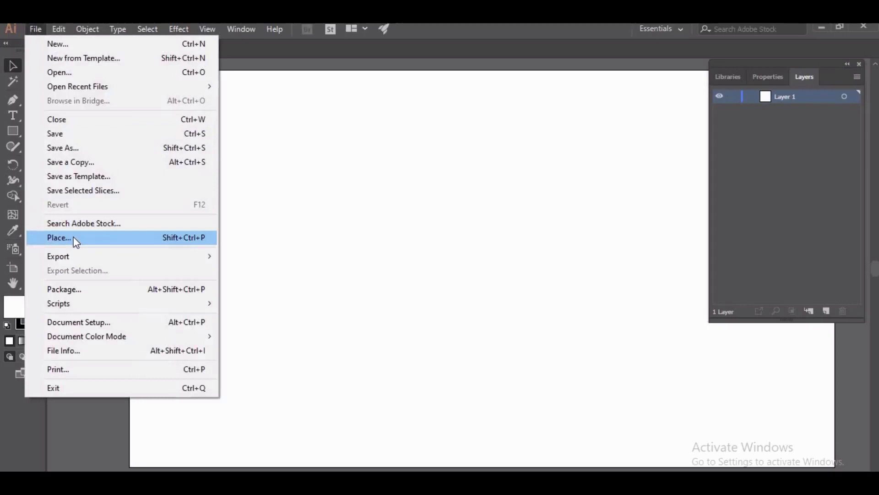
{"action": "left_click", "coordinate": [73, 236]}
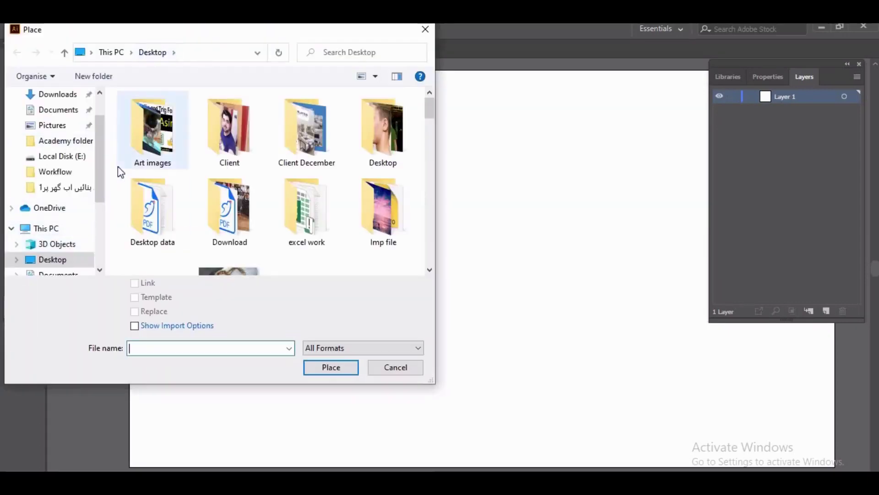
{"action": "scroll", "coordinate": [229, 175], "scroll_direction": "down", "scroll_amount": 3}
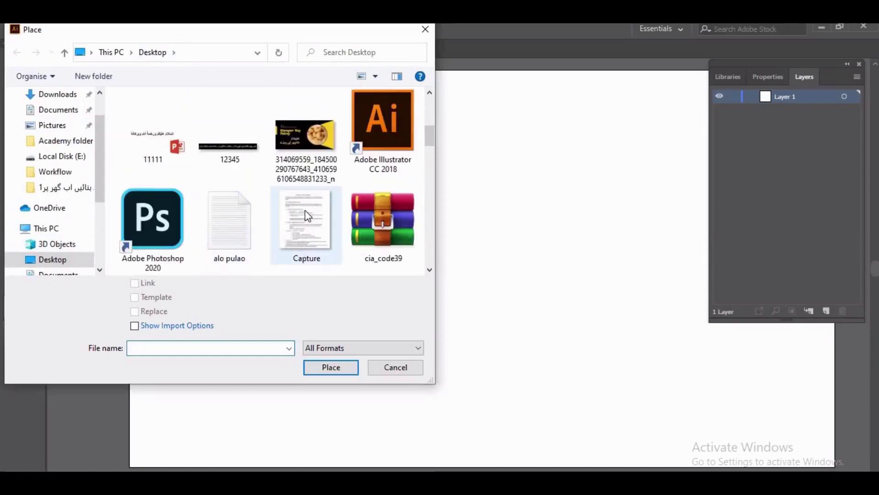
{"action": "scroll", "coordinate": [305, 210], "scroll_direction": "down", "scroll_amount": 3}
{"action": "scroll", "coordinate": [305, 210], "scroll_direction": "down", "scroll_amount": 2}
{"action": "scroll", "coordinate": [307, 212], "scroll_direction": "down", "scroll_amount": 3}
{"action": "scroll", "coordinate": [307, 215], "scroll_direction": "down", "scroll_amount": 5}
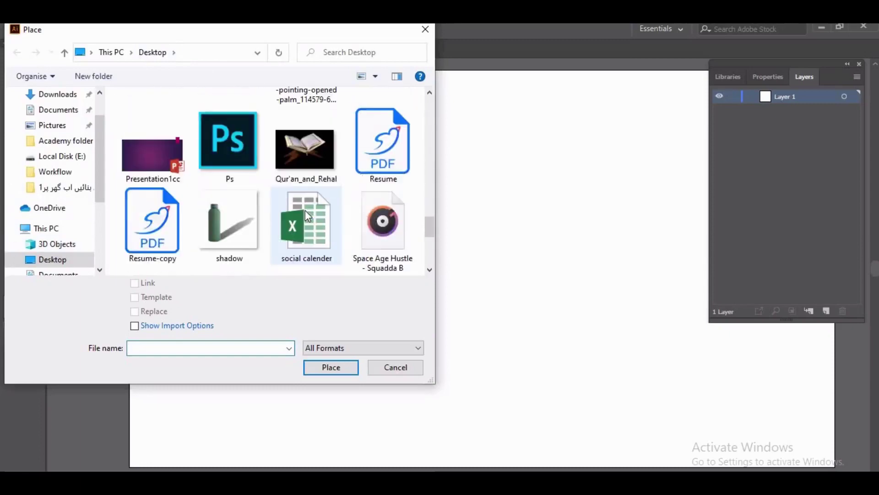
{"action": "scroll", "coordinate": [308, 216], "scroll_direction": "up", "scroll_amount": 4}
{"action": "scroll", "coordinate": [308, 215], "scroll_direction": "up", "scroll_amount": 3}
{"action": "scroll", "coordinate": [306, 215], "scroll_direction": "up", "scroll_amount": 1}
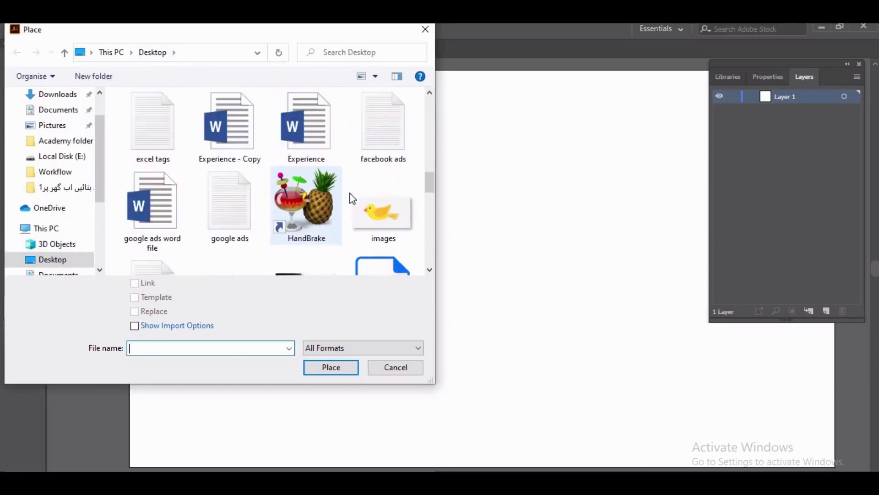
{"action": "left_click", "coordinate": [379, 235]}
{"action": "key", "text": "Return"}
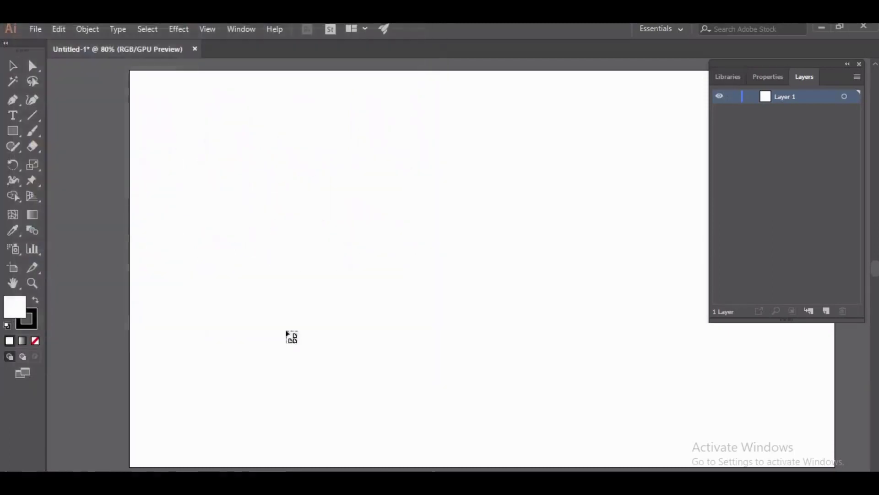
- Drop the bird image on the artboard, enlarge it, and position it near the top left
{"action": "left_click", "coordinate": [489, 147]}
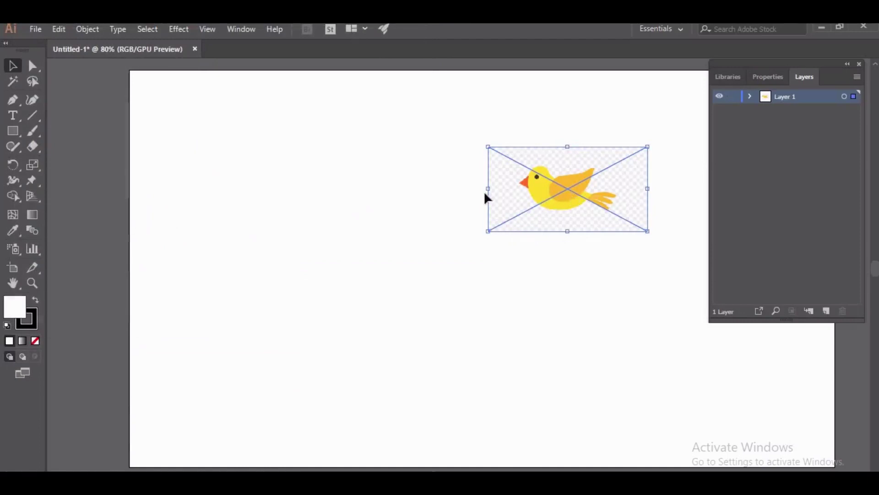
{"action": "left_click_drag", "start_coordinate": [572, 197], "coordinate": [418, 192]}
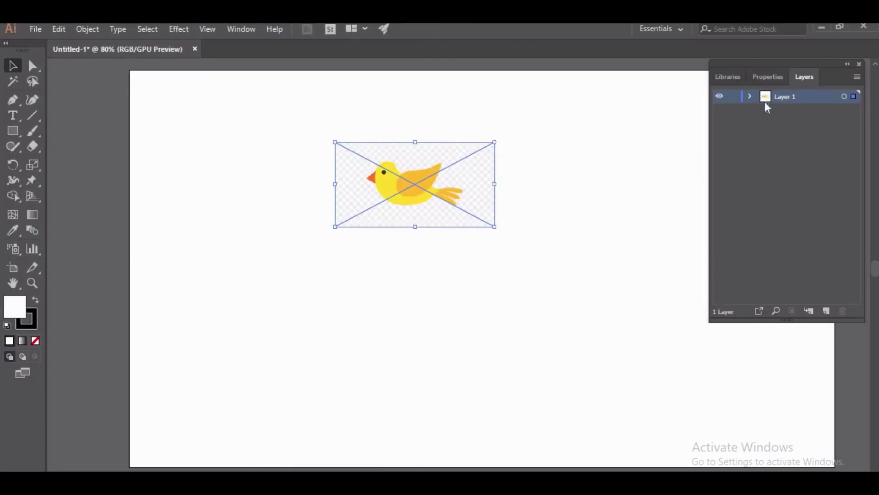
{"action": "left_click_drag", "start_coordinate": [335, 227], "coordinate": [257, 259]}
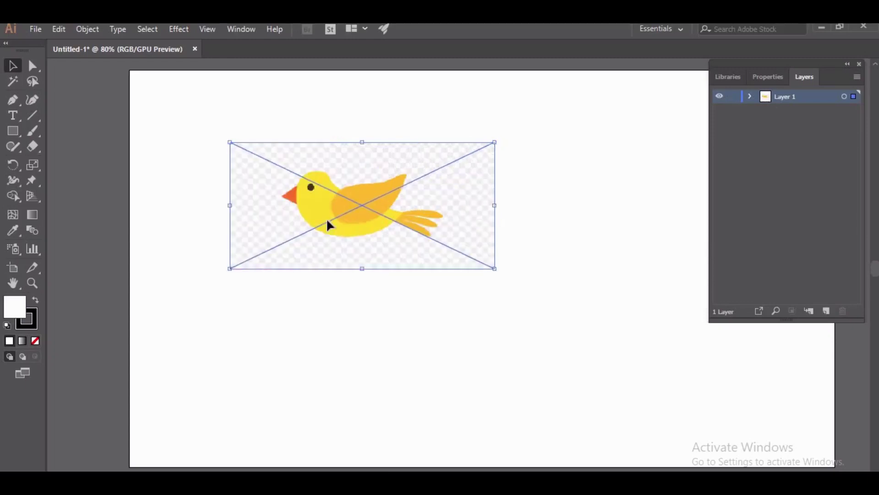
{"action": "left_click_drag", "start_coordinate": [326, 218], "coordinate": [336, 155]}
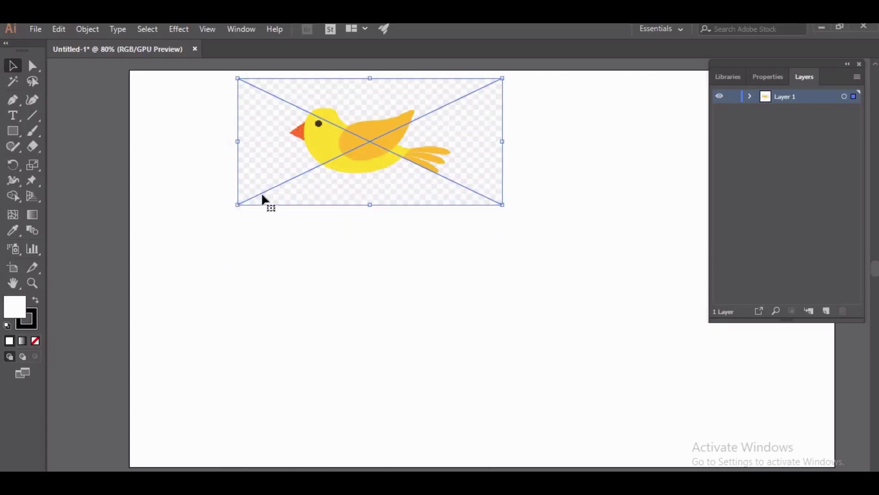
{"action": "left_click_drag", "start_coordinate": [402, 183], "coordinate": [382, 208]}
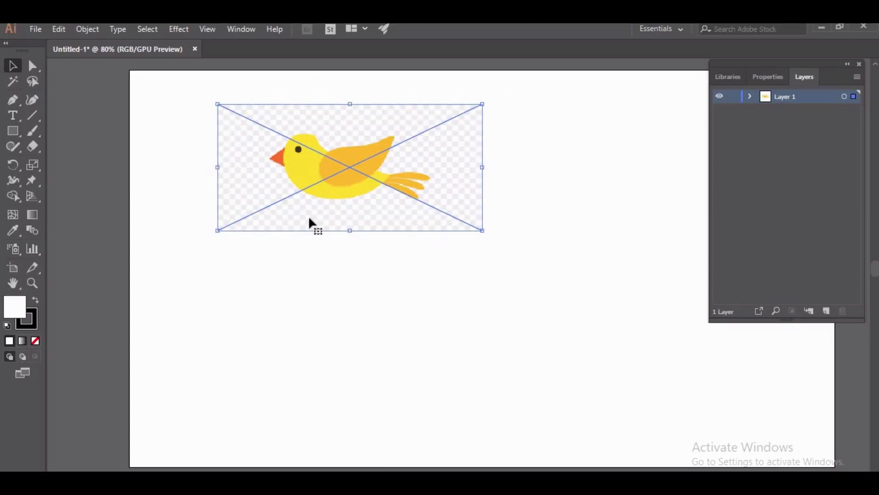
- Zoom in to inspect the bird's details, then fit the artboard in the window
{"action": "key", "text": "a"}
{"action": "key", "text": "ctrl+equal"}
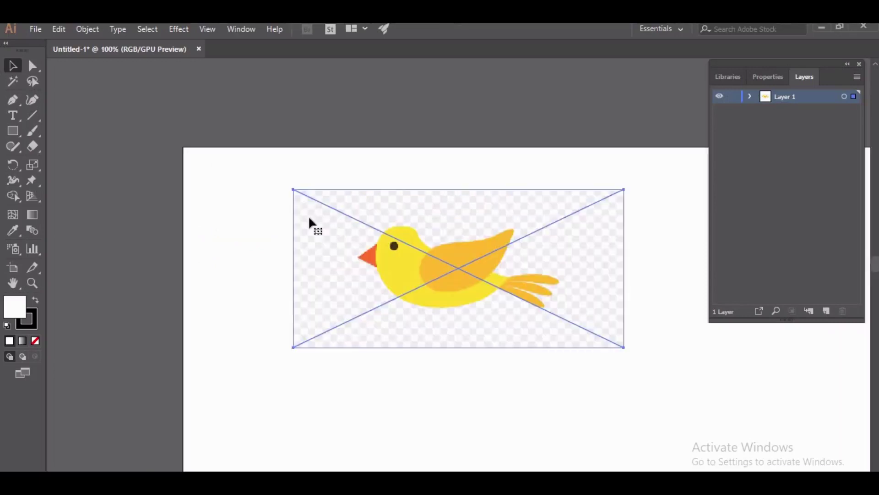
{"action": "key", "text": "v"}
{"action": "key", "text": "ctrl+equal"}
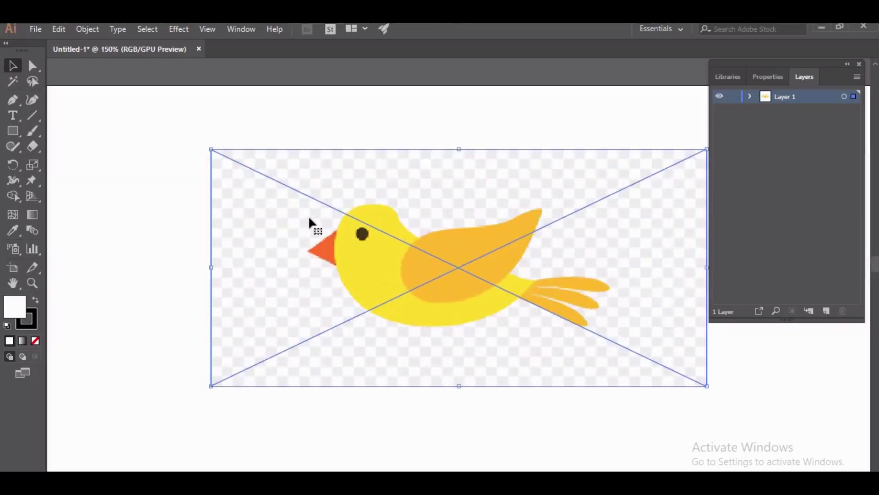
{"action": "key", "text": "ctrl+equal"}
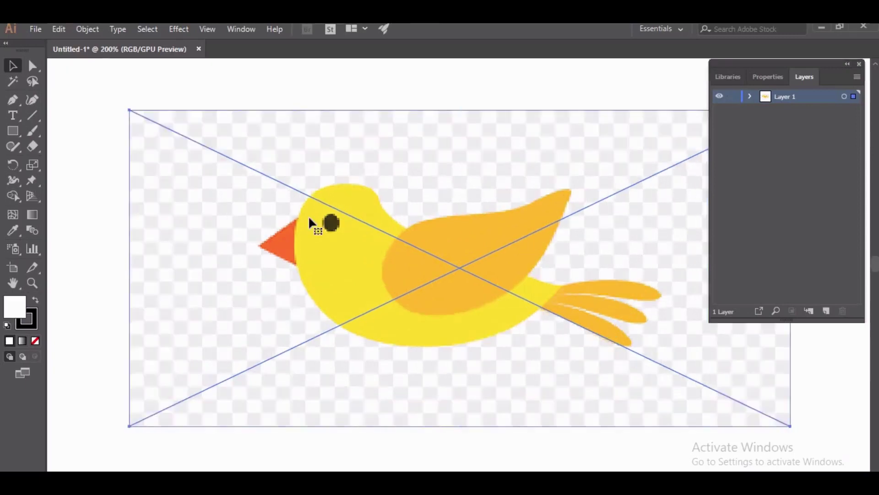
{"action": "key", "text": "ctrl+equal"}
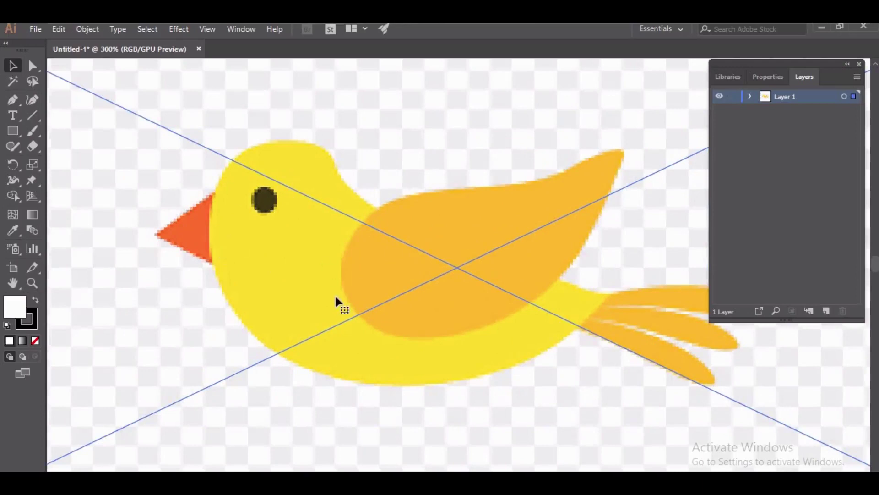
{"action": "key", "text": "ctrl+0"}
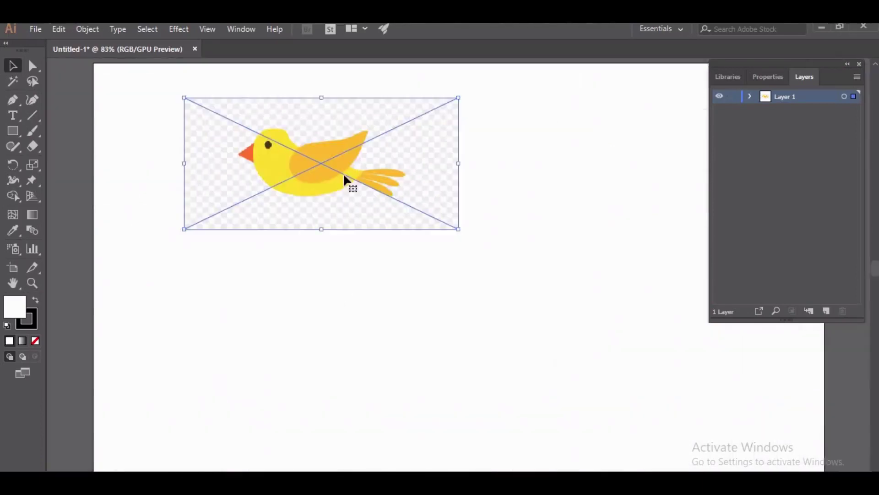
- Add Layer 2, scale the bird image up and wider, and make Layer 2 active
{"action": "left_click", "coordinate": [507, 209]}
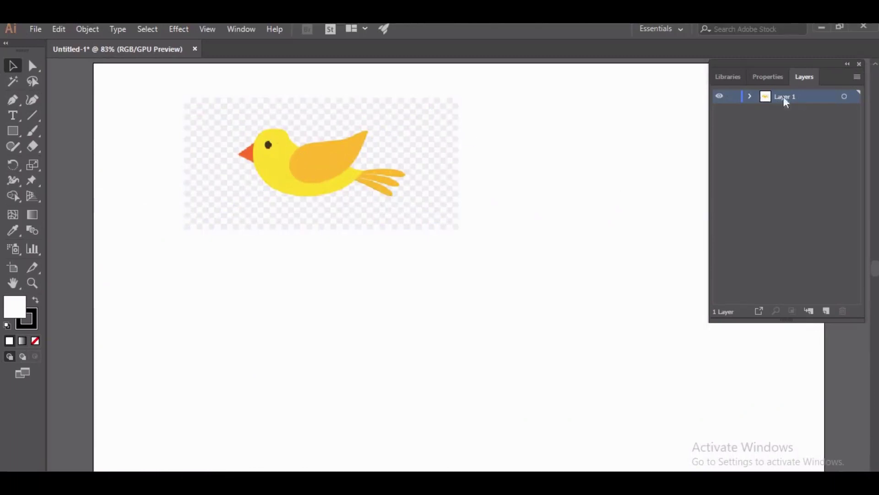
{"action": "left_click", "coordinate": [828, 312]}
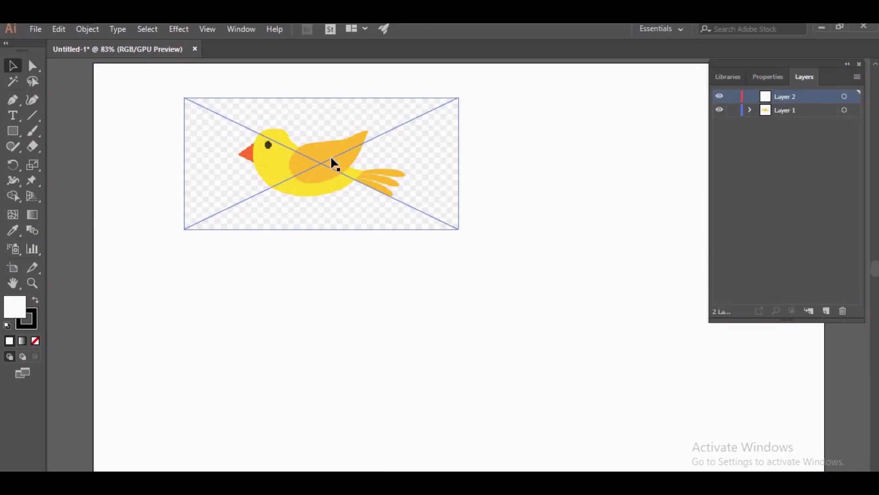
{"action": "left_click", "coordinate": [457, 228]}
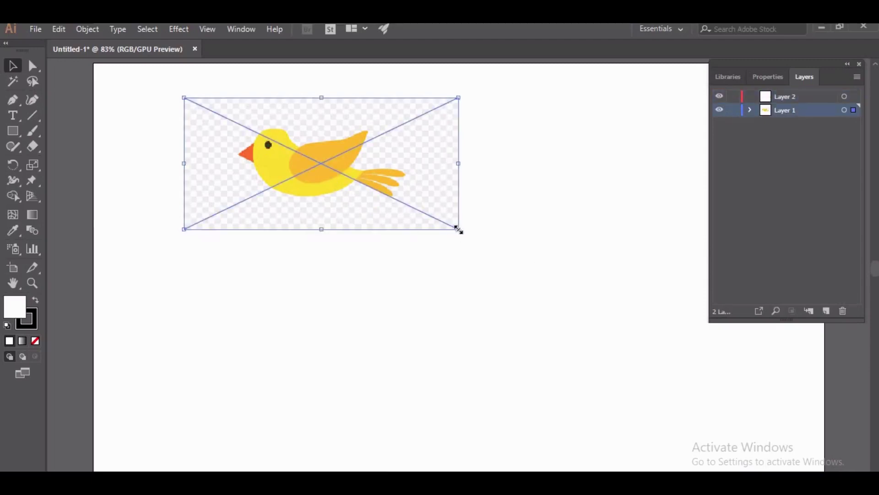
{"action": "left_click_drag", "start_coordinate": [457, 229], "coordinate": [593, 388]}
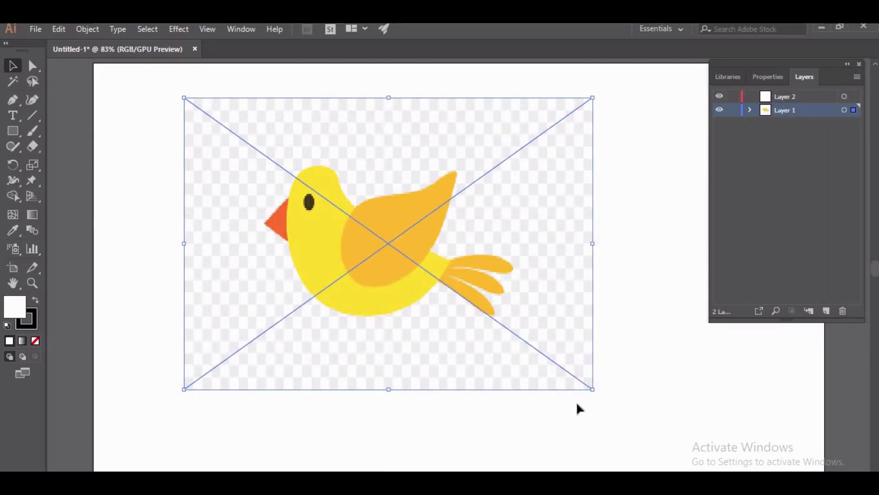
{"action": "left_click_drag", "start_coordinate": [596, 244], "coordinate": [690, 247]}
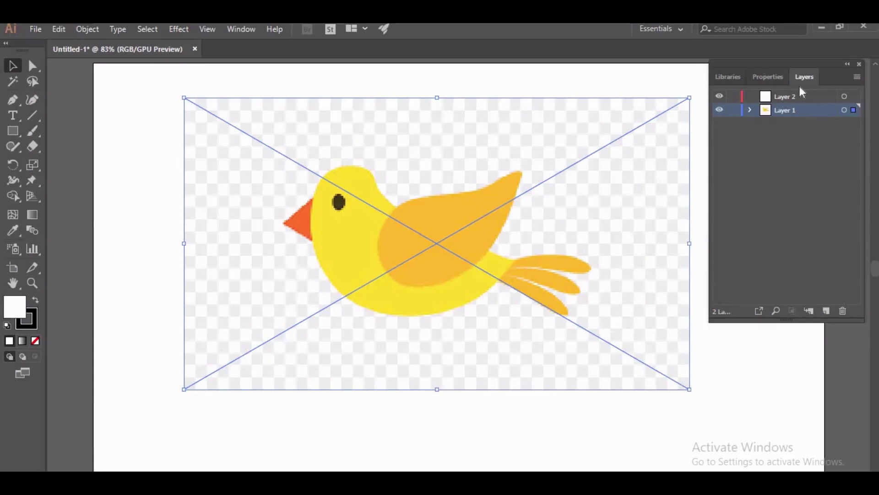
{"action": "left_click", "coordinate": [798, 101]}
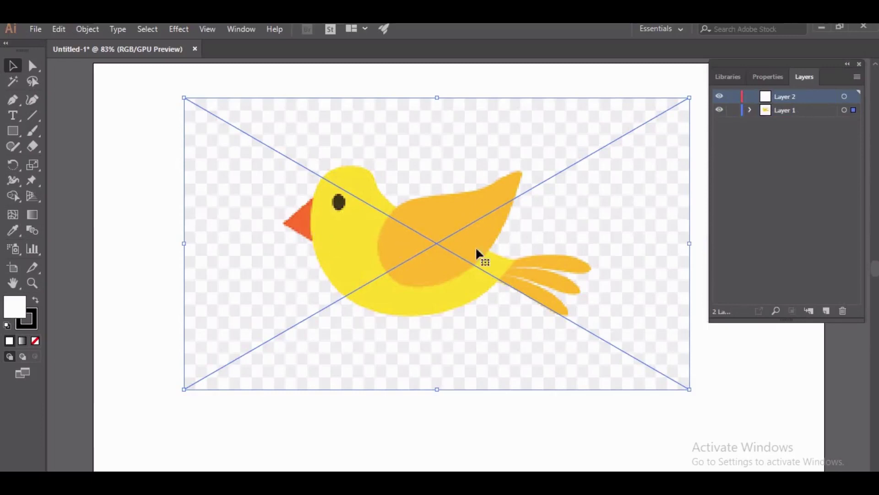
- Pen-trace the beak's three corners on Layer 2 and close the triangular path
{"action": "left_click", "coordinate": [13, 101]}
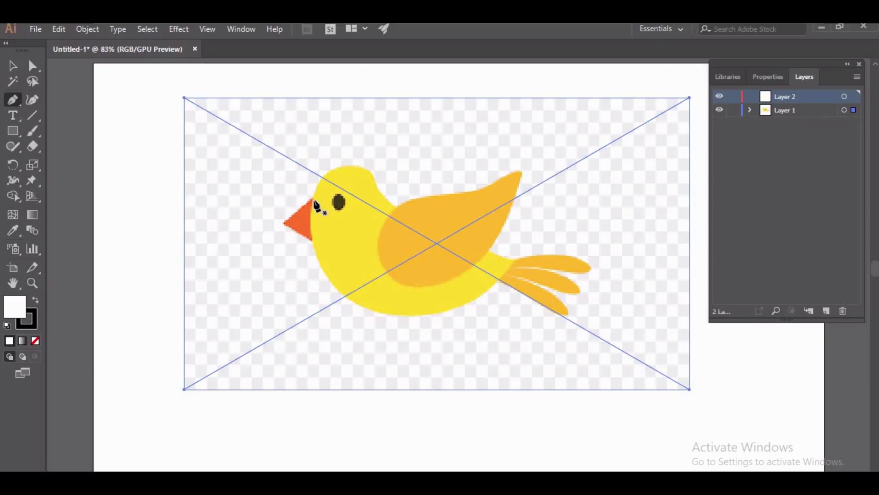
{"action": "left_click_drag", "start_coordinate": [310, 201], "coordinate": [282, 225]}
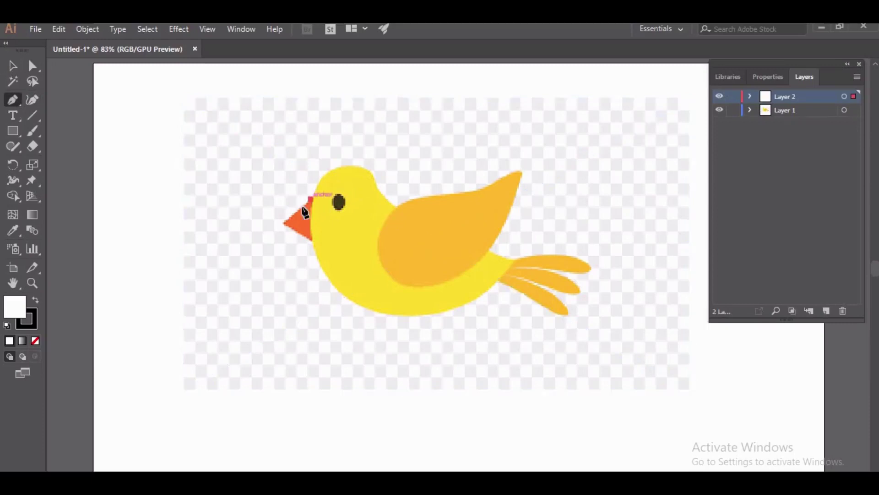
{"action": "left_click", "coordinate": [282, 225]}
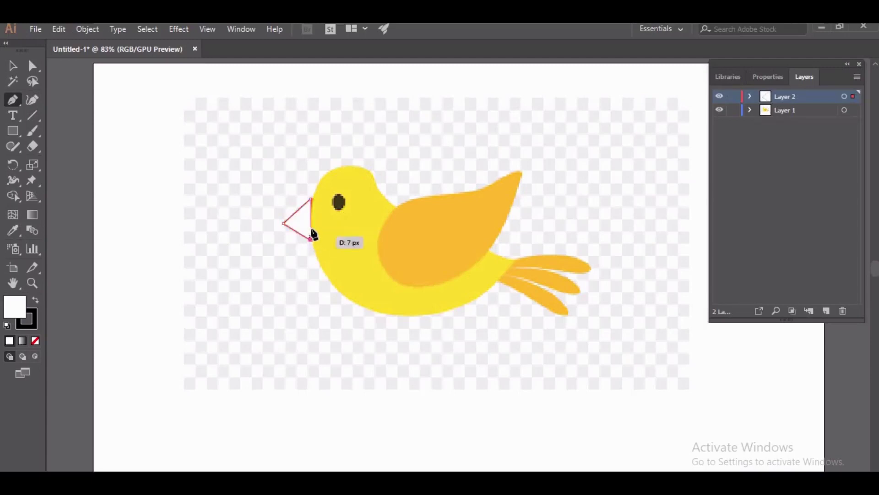
{"action": "left_click_drag", "start_coordinate": [311, 243], "coordinate": [310, 230]}
{"action": "left_click", "coordinate": [311, 239]}
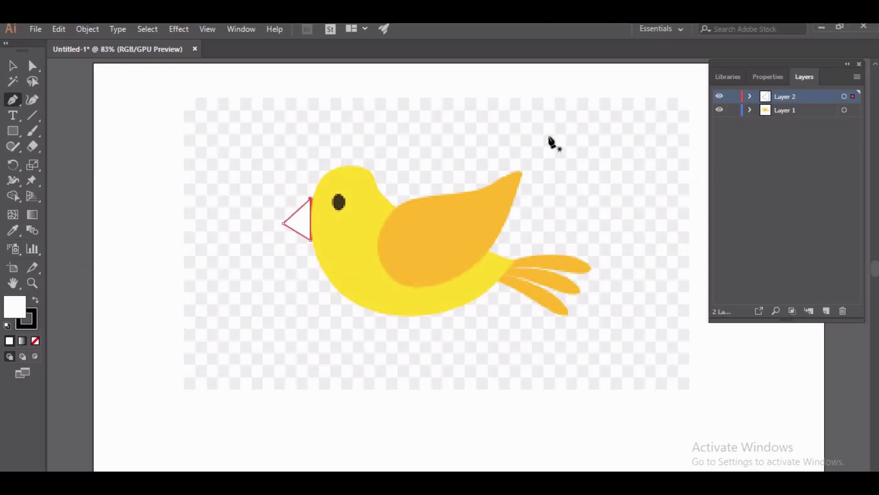
- Set the beak path's fill to [None], then return to the Layers panel
{"action": "left_click", "coordinate": [779, 78]}
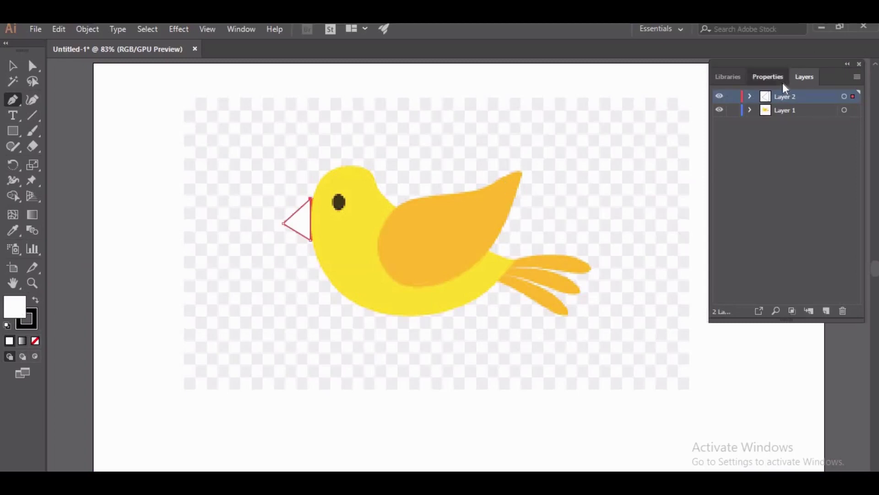
{"action": "left_click", "coordinate": [725, 220]}
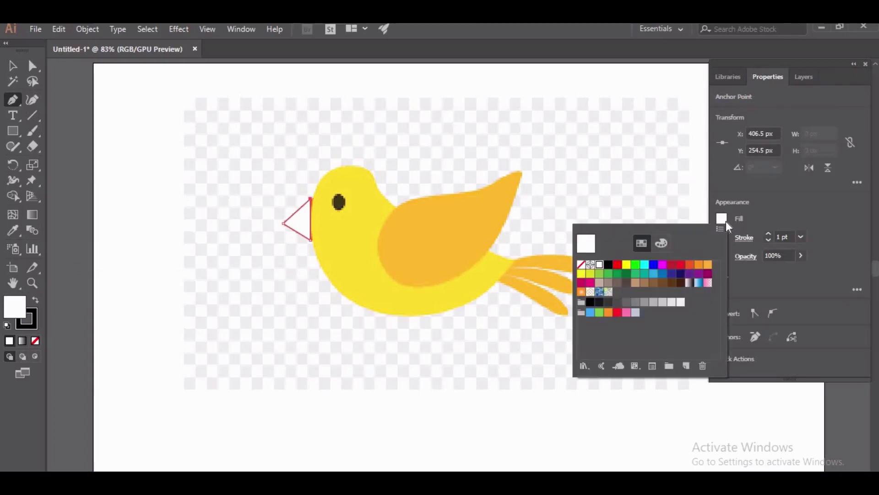
{"action": "left_click", "coordinate": [582, 267]}
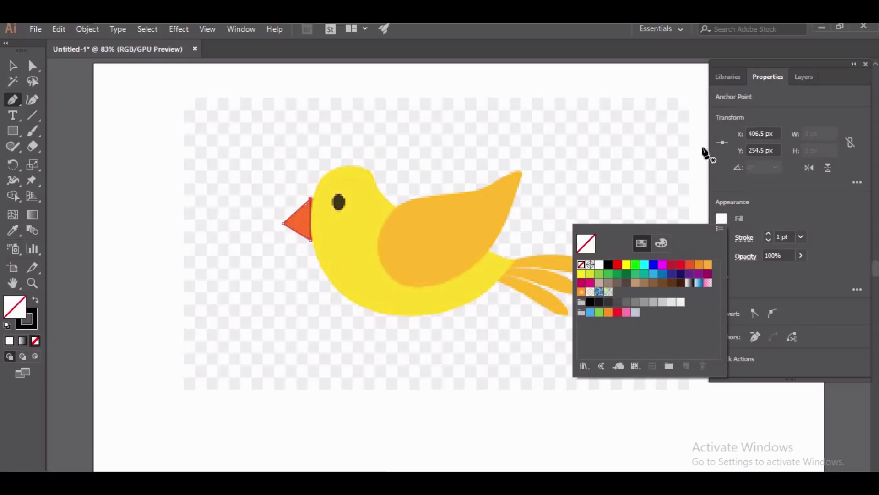
{"action": "left_click_drag", "start_coordinate": [311, 199], "coordinate": [496, 199]}
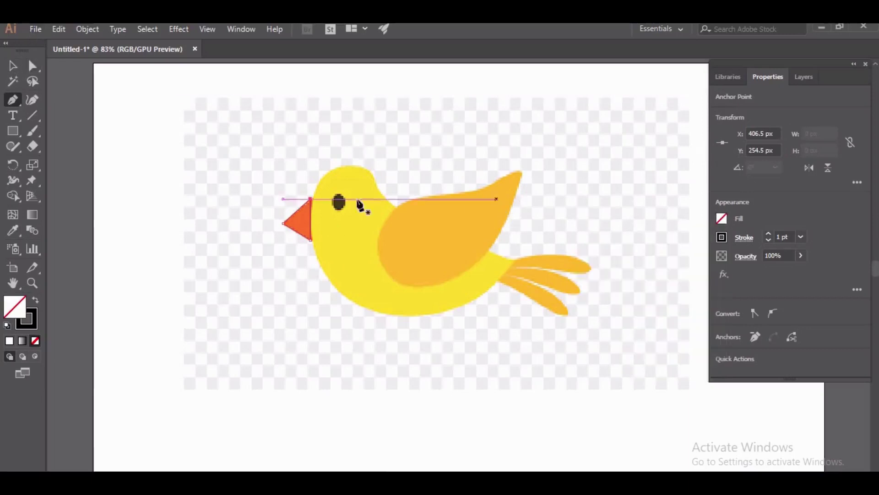
{"action": "left_click", "coordinate": [311, 199]}
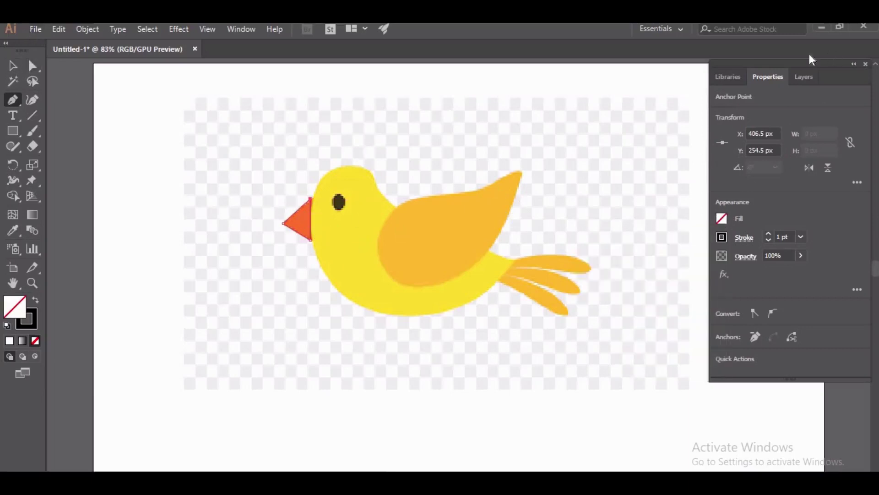
{"action": "left_click", "coordinate": [731, 76]}
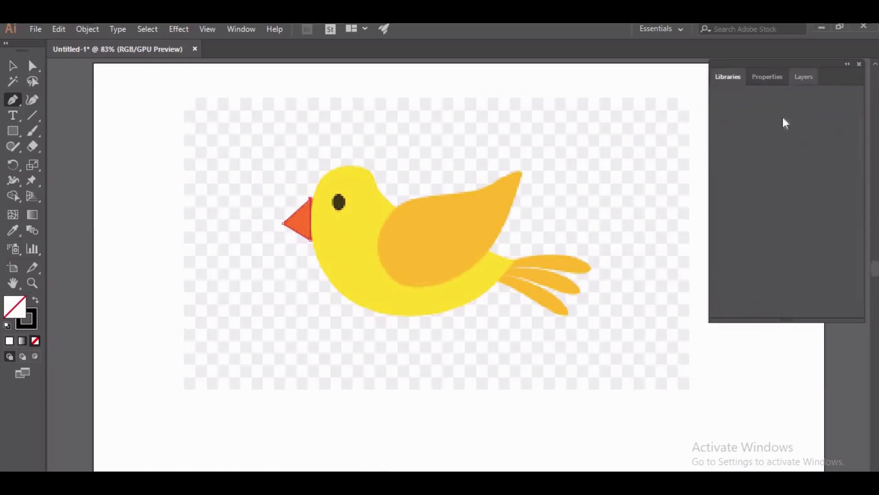
{"action": "left_click", "coordinate": [813, 78]}
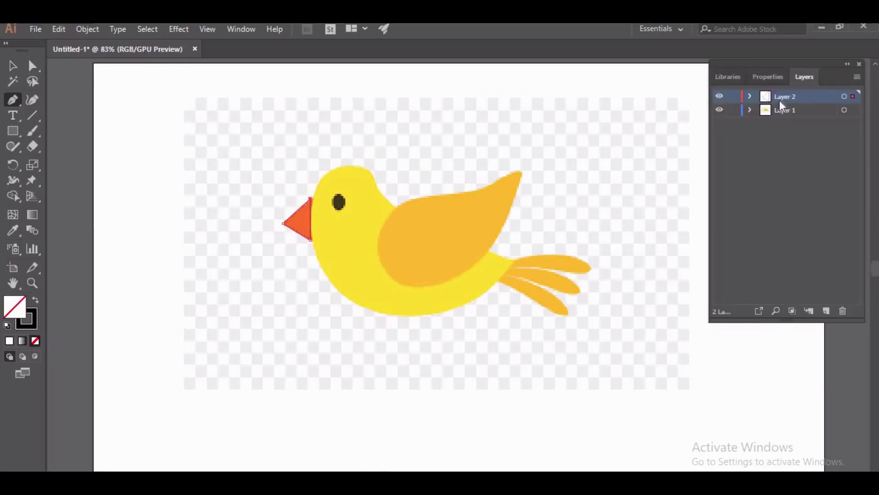
- Add Layer 3 for the body, zoom in, and select the reference bird image
{"action": "left_click", "coordinate": [827, 311]}
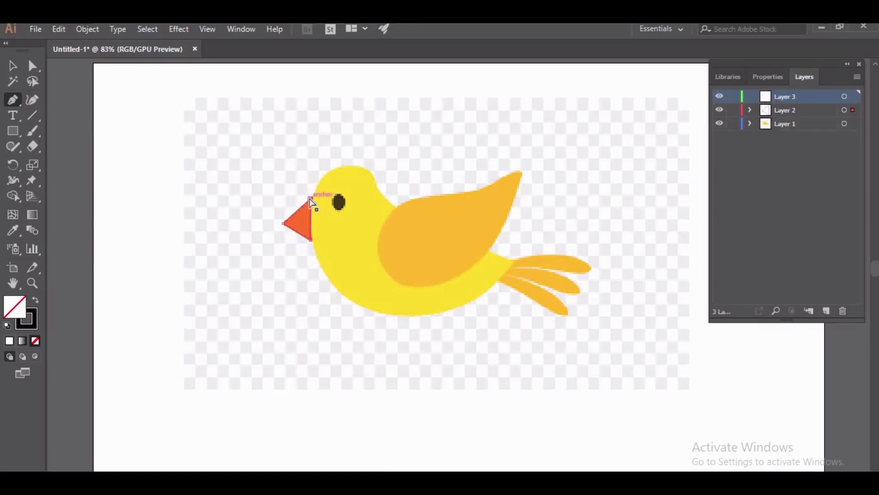
{"action": "key", "text": "ctrl+plus"}
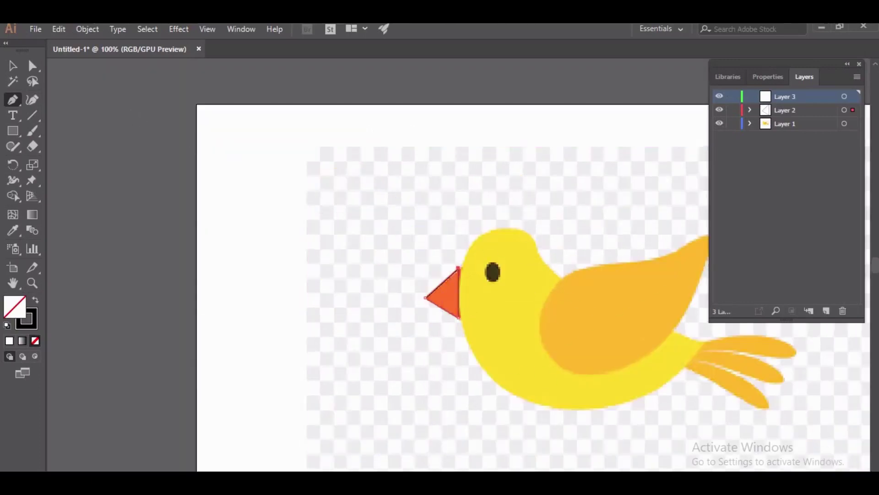
{"action": "left_click", "coordinate": [12, 65]}
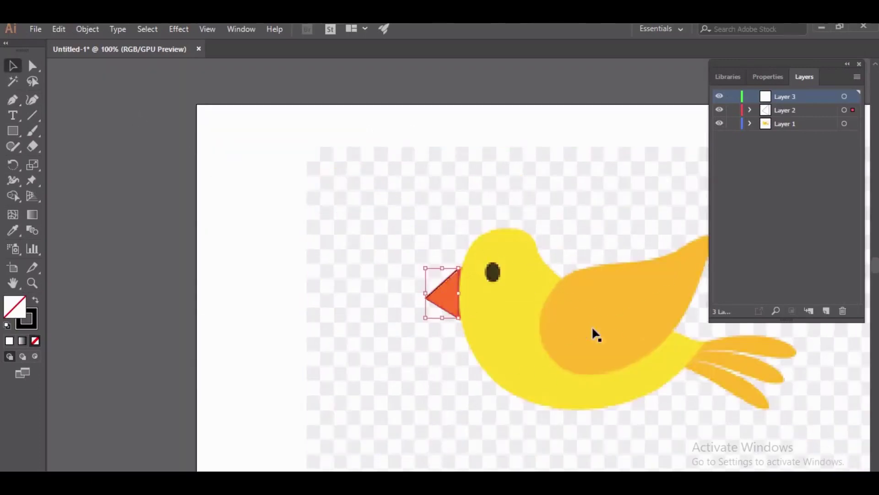
{"action": "left_click", "coordinate": [566, 316]}
{"action": "key", "text": "ctrl+plus"}
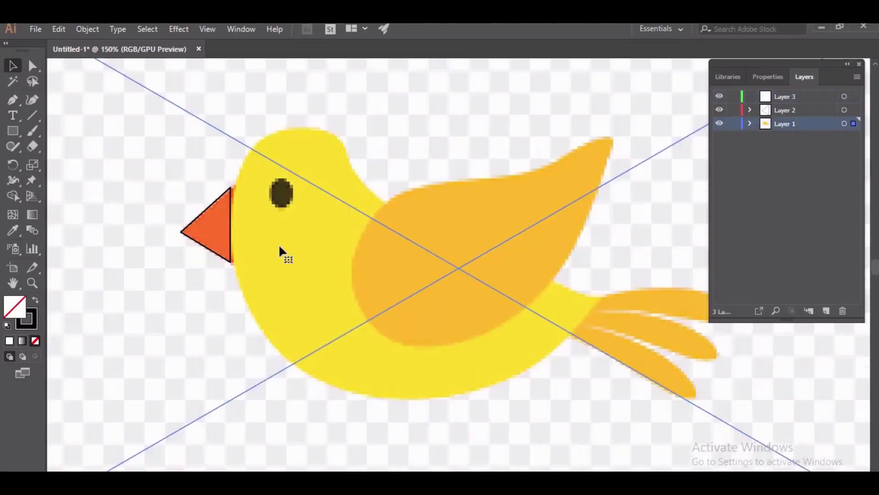
- Start the body outline at the beak's top corner and curve it over the head
{"action": "left_click", "coordinate": [12, 98]}
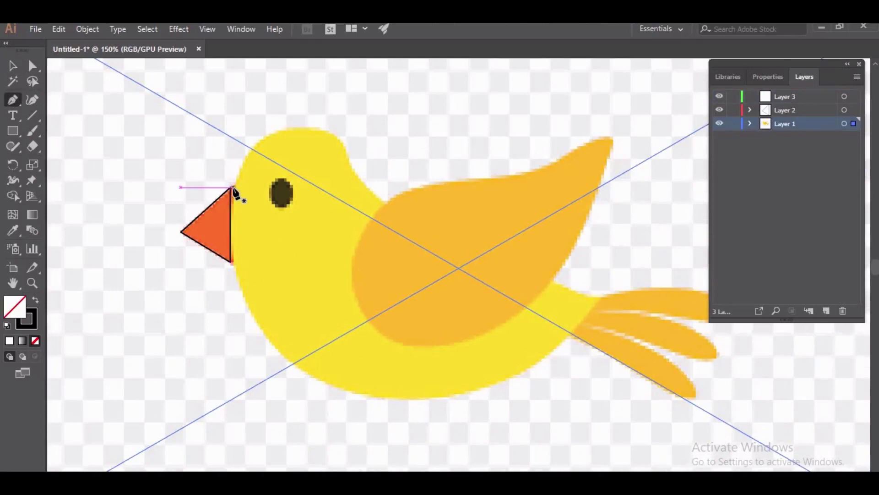
{"action": "left_click", "coordinate": [232, 187]}
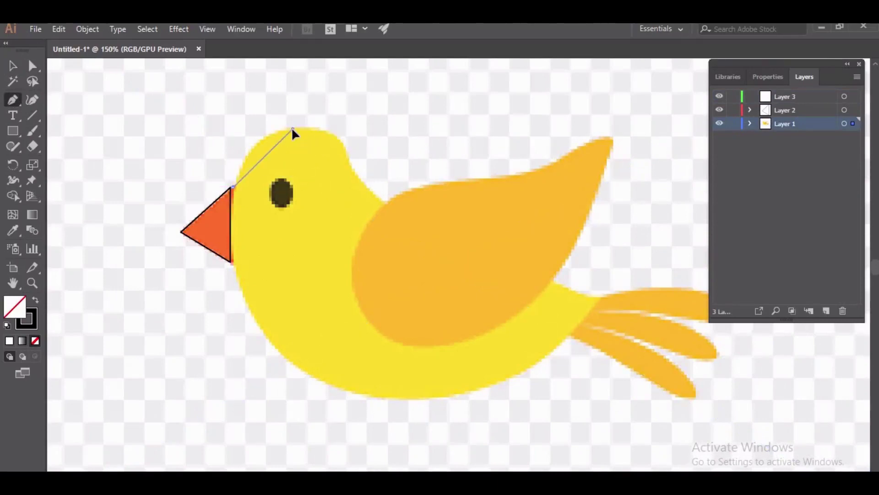
{"action": "left_click_drag", "start_coordinate": [292, 129], "coordinate": [326, 135]}
{"action": "mouse_move", "coordinate": [326, 135]}
{"action": "left_mouse_down"}
{"action": "mouse_move", "coordinate": [352, 169]}
{"action": "mouse_move", "coordinate": [348, 196]}
{"action": "mouse_move", "coordinate": [359, 213]}
{"action": "left_mouse_up"}
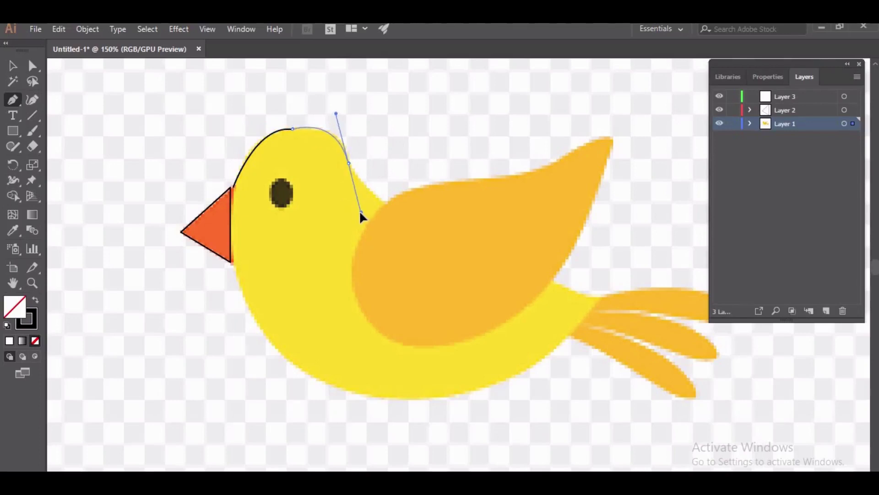
{"action": "left_click_drag", "start_coordinate": [361, 215], "coordinate": [360, 214]}
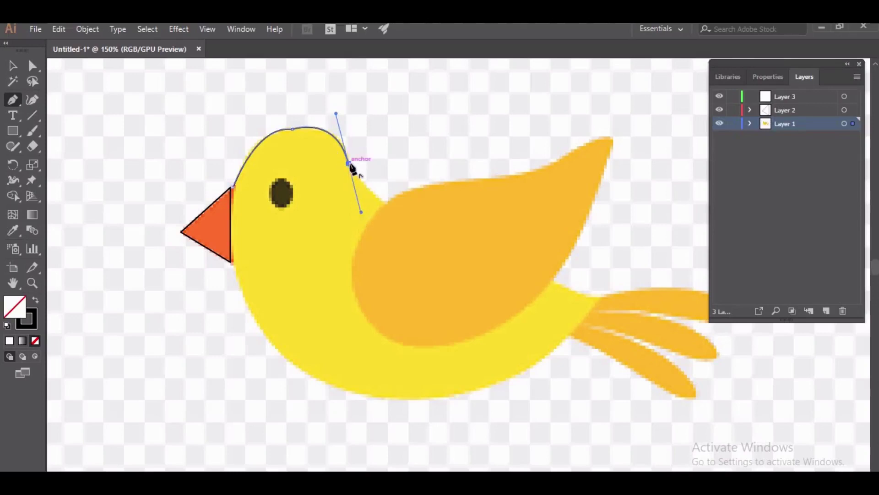
{"action": "left_click", "coordinate": [349, 164]}
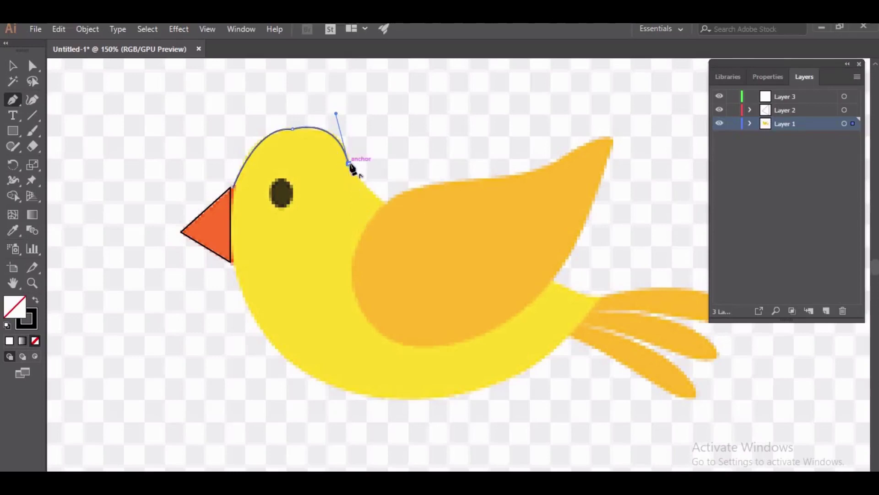
{"action": "left_click", "coordinate": [384, 204]}
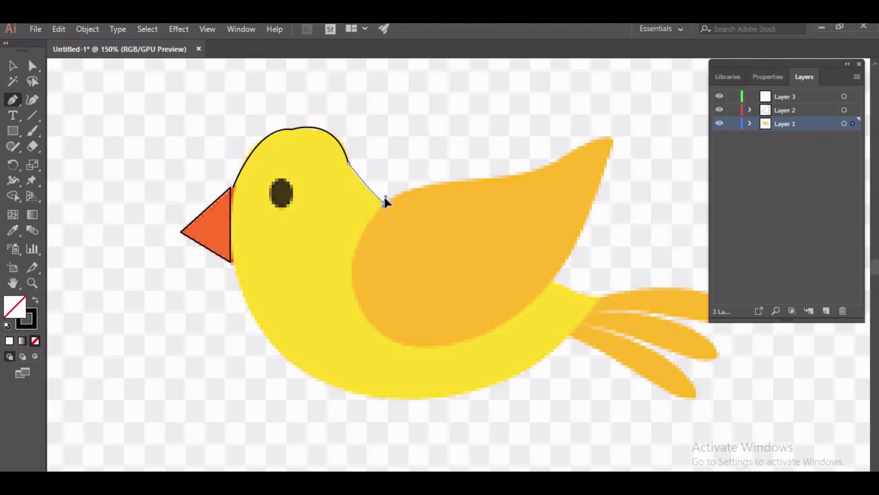
{"action": "left_click_drag", "start_coordinate": [383, 198], "coordinate": [389, 198]}
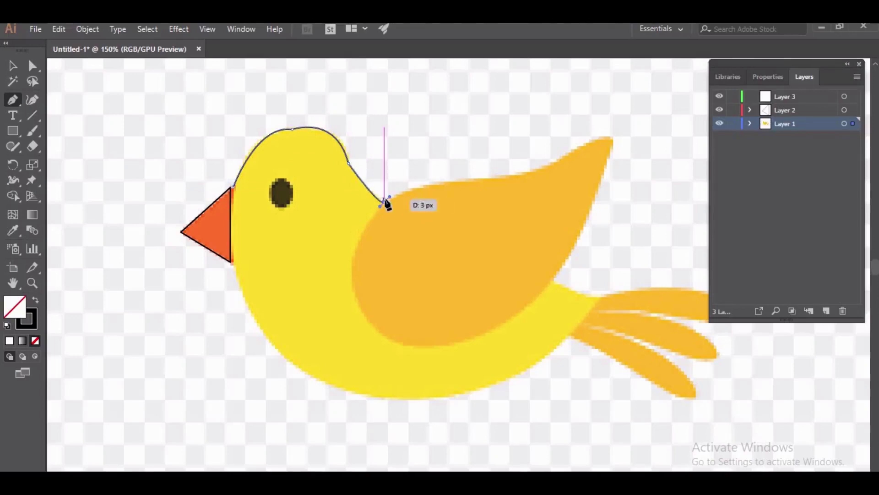
{"action": "left_click", "coordinate": [385, 203]}
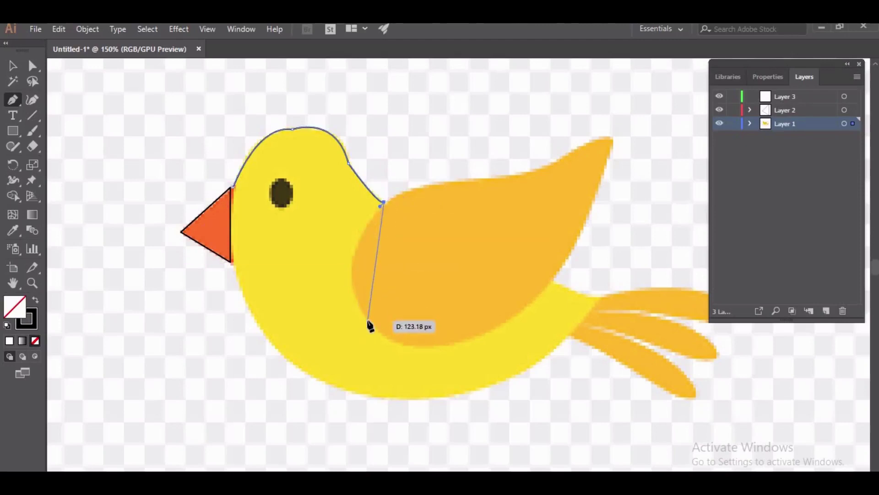
- Continue the body outline around the wing, tail base and belly back to the beak
{"action": "mouse_move", "coordinate": [368, 319]}
{"action": "left_mouse_down"}
{"action": "mouse_move", "coordinate": [402, 335]}
{"action": "mouse_move", "coordinate": [413, 376]}
{"action": "left_mouse_up"}
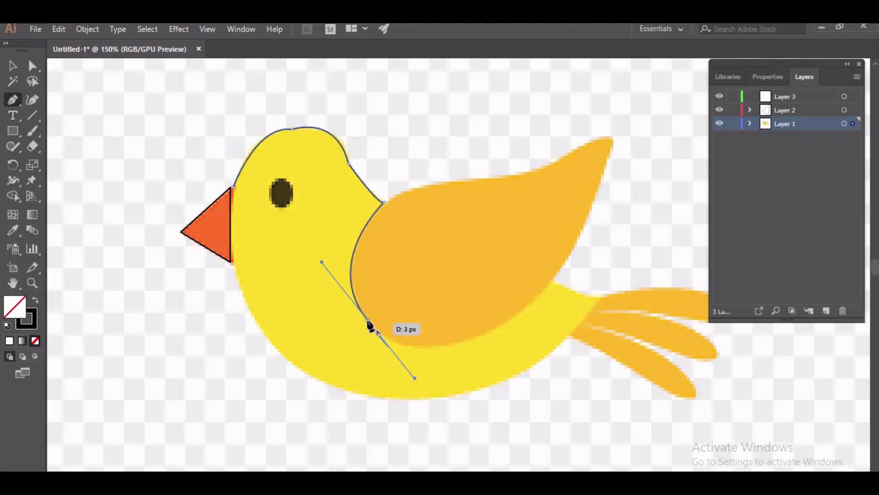
{"action": "mouse_move", "coordinate": [370, 328]}
{"action": "left_mouse_down"}
{"action": "mouse_move", "coordinate": [548, 287]}
{"action": "mouse_move", "coordinate": [513, 321]}
{"action": "left_mouse_up"}
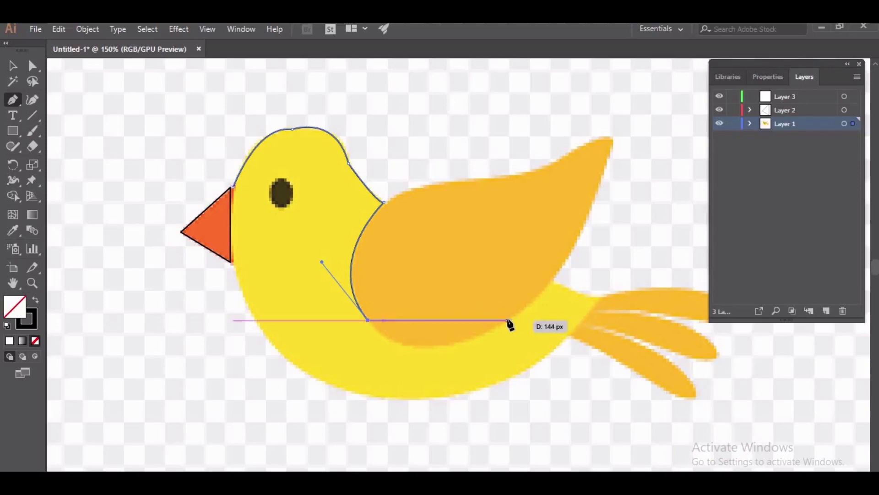
{"action": "mouse_move", "coordinate": [512, 320]}
{"action": "left_mouse_down"}
{"action": "mouse_move", "coordinate": [487, 308]}
{"action": "mouse_move", "coordinate": [502, 312]}
{"action": "mouse_move", "coordinate": [586, 259]}
{"action": "mouse_move", "coordinate": [602, 263]}
{"action": "left_mouse_up"}
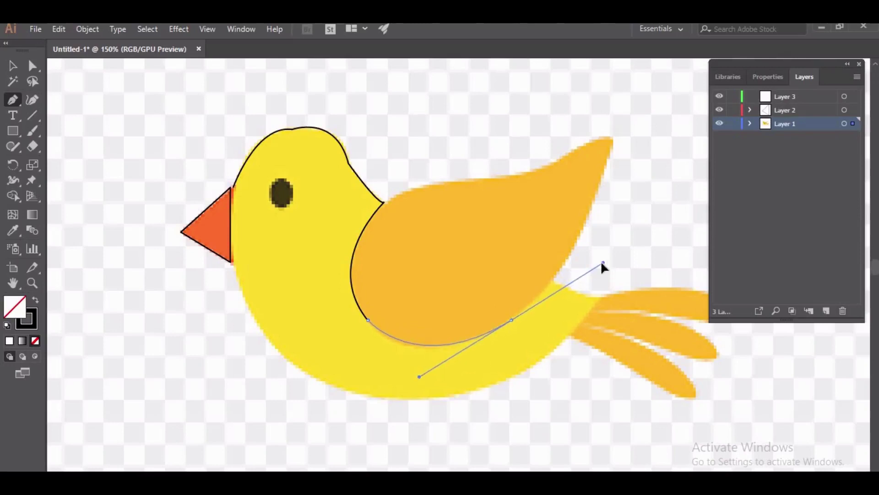
{"action": "left_click_drag", "start_coordinate": [602, 264], "coordinate": [603, 263]}
{"action": "left_click_drag", "start_coordinate": [511, 320], "coordinate": [511, 321]}
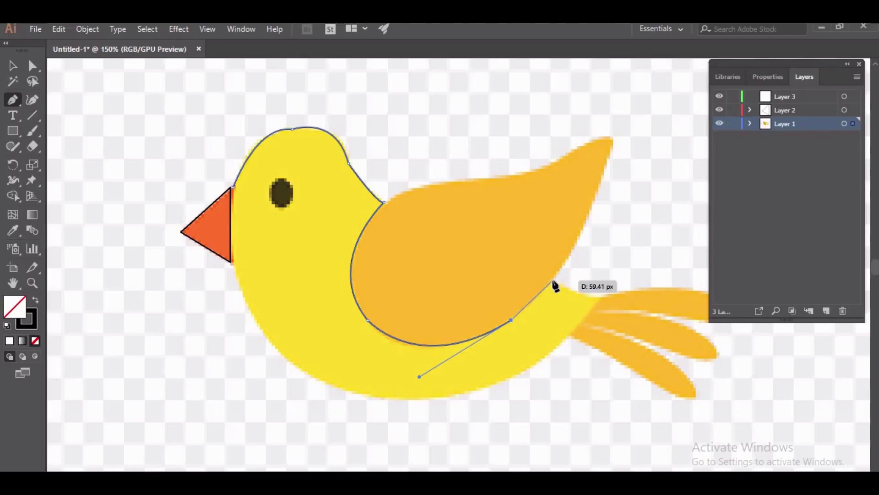
{"action": "left_click", "coordinate": [548, 277]}
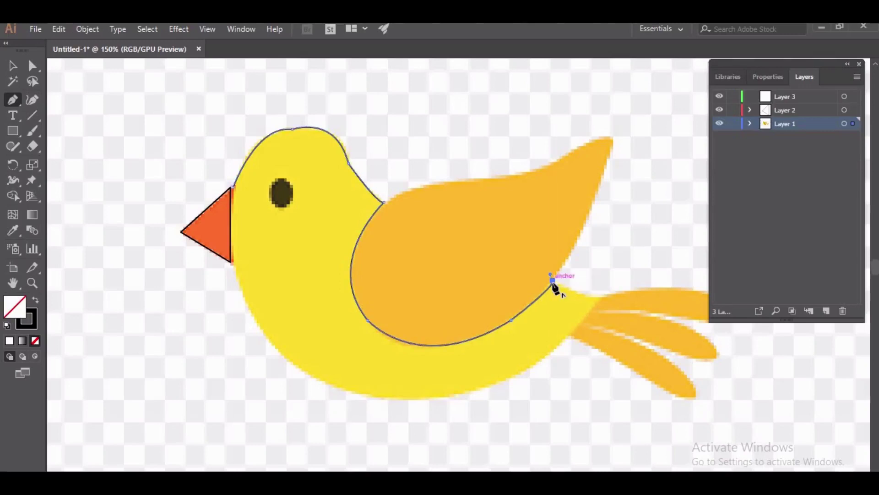
{"action": "mouse_move", "coordinate": [552, 282]}
{"action": "left_mouse_down"}
{"action": "mouse_move", "coordinate": [598, 306]}
{"action": "mouse_move", "coordinate": [600, 297]}
{"action": "mouse_move", "coordinate": [543, 365]}
{"action": "left_mouse_up"}
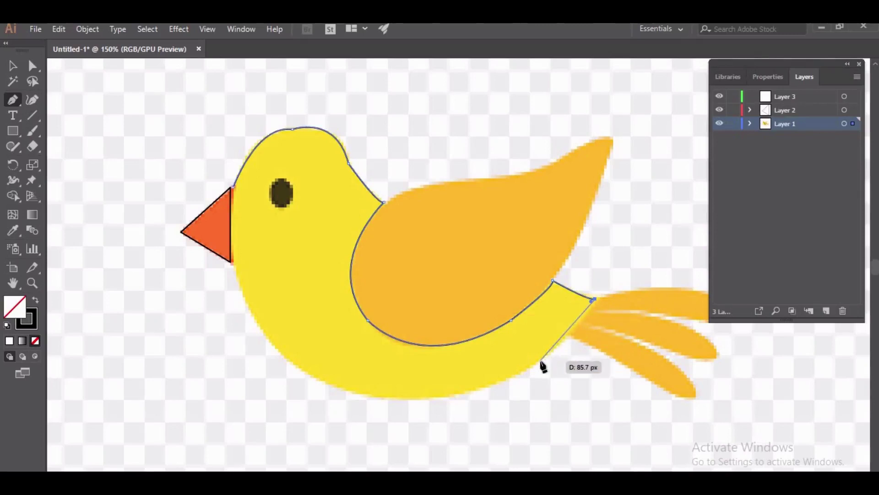
{"action": "left_click", "coordinate": [541, 360]}
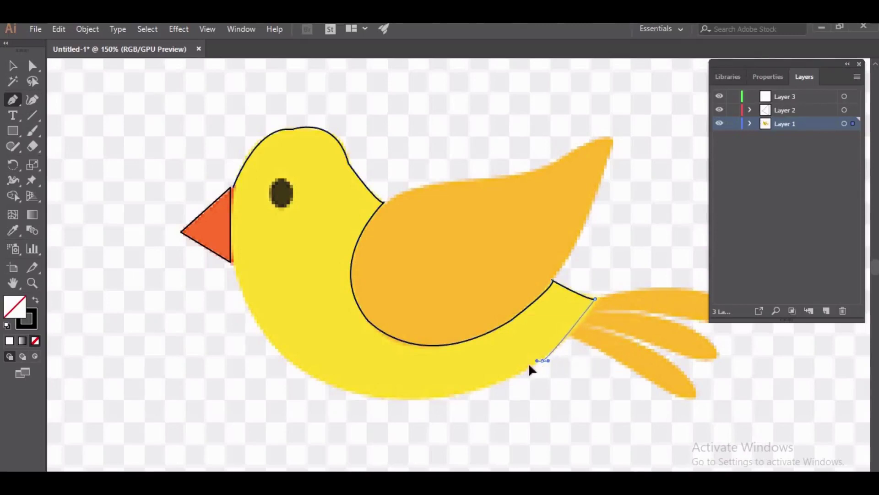
{"action": "left_click_drag", "start_coordinate": [423, 398], "coordinate": [374, 389]}
{"action": "left_click_drag", "start_coordinate": [306, 371], "coordinate": [351, 348]}
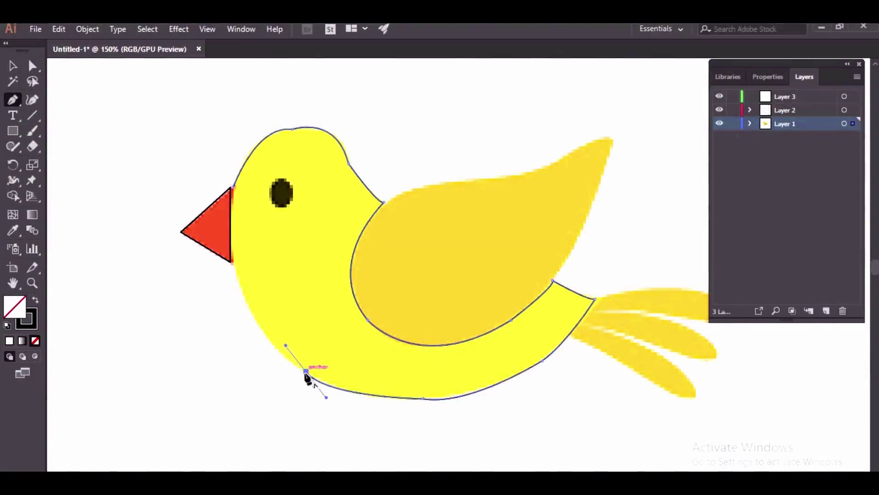
- Close the beak outline with anchors along its lower-left edge
{"action": "left_click", "coordinate": [233, 187]}
{"action": "left_click", "coordinate": [249, 309]}
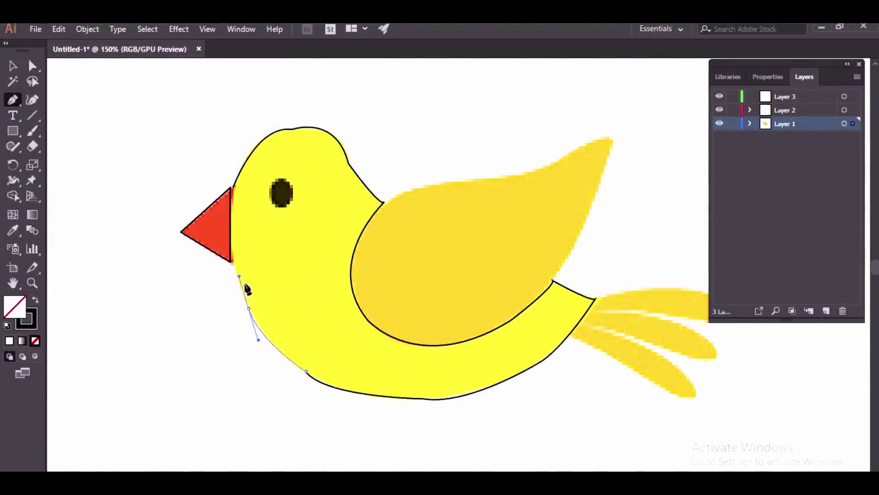
{"action": "left_click", "coordinate": [236, 280]}
{"action": "left_click", "coordinate": [230, 261]}
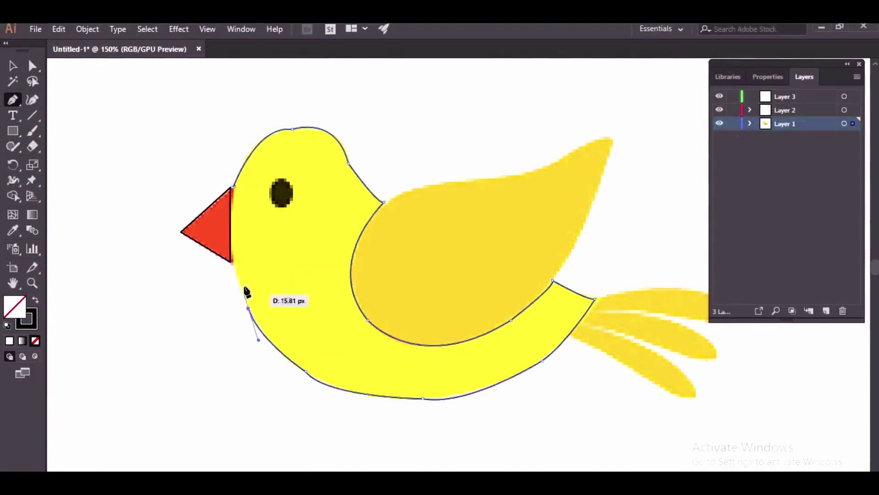
{"action": "left_click", "coordinate": [232, 187]}
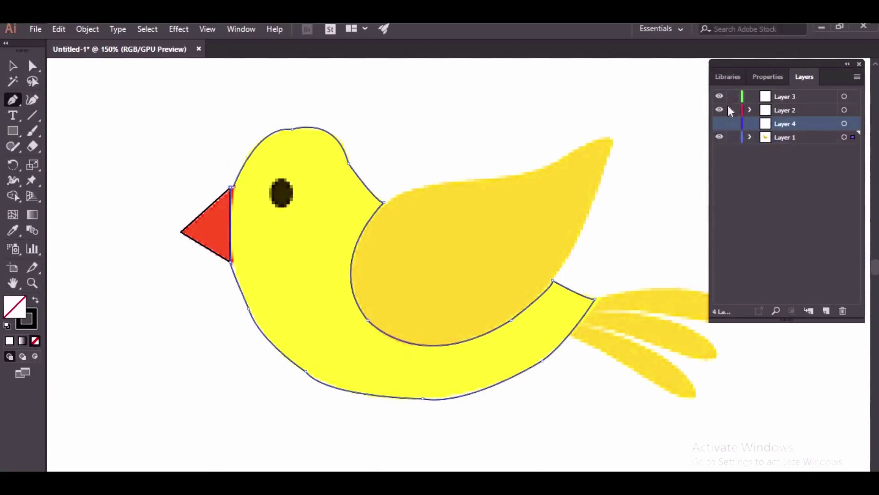
- On a new layer, pen-trace the wing from its base to the tip and close it
{"action": "left_click", "coordinate": [826, 310]}
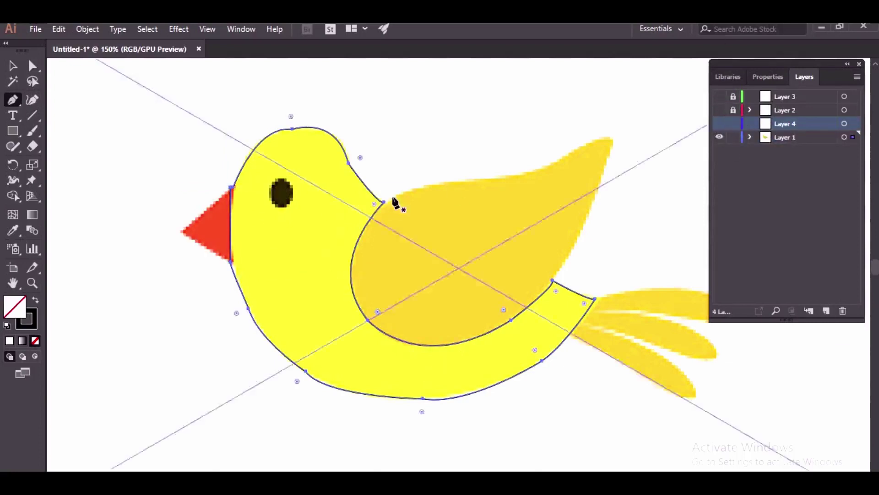
{"action": "left_click", "coordinate": [733, 137], "text": "alt"}
{"action": "left_click", "coordinate": [384, 201]}
{"action": "left_click", "coordinate": [435, 180]}
{"action": "left_click", "coordinate": [514, 176]}
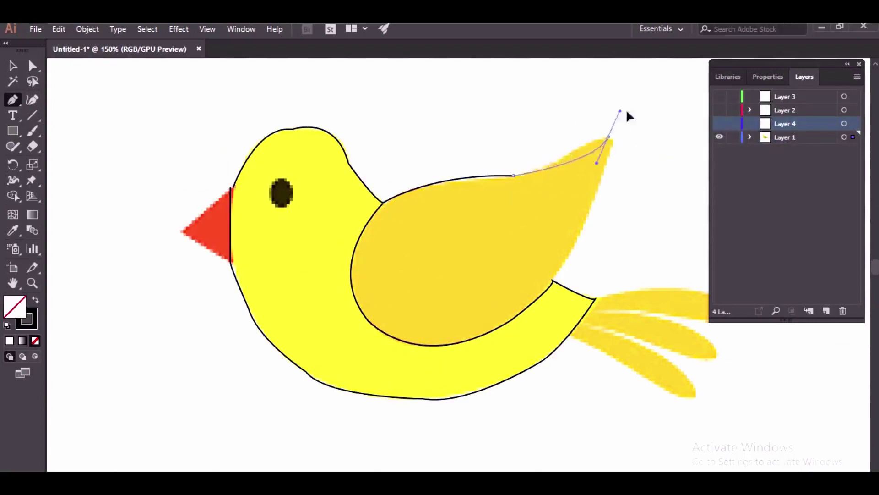
{"action": "left_click", "coordinate": [608, 137]}
{"action": "left_click_drag", "start_coordinate": [554, 281], "coordinate": [557, 286]}
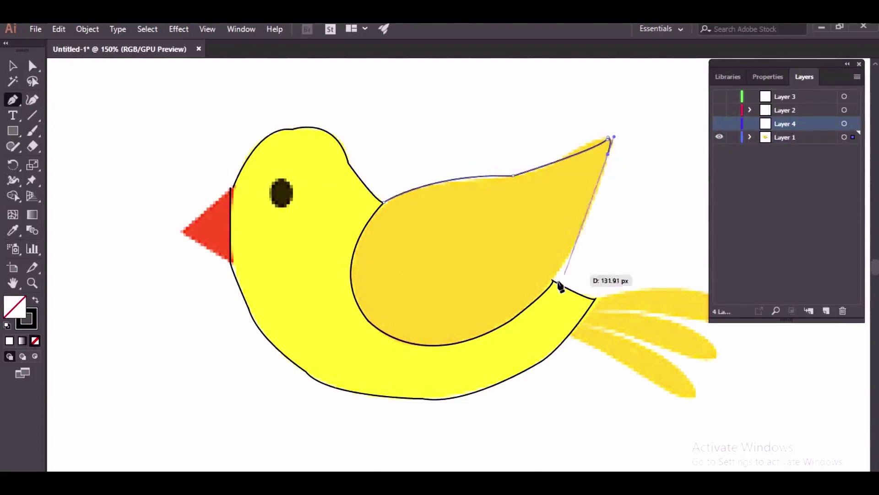
{"action": "left_click_drag", "start_coordinate": [413, 343], "coordinate": [328, 327]}
{"action": "left_click_drag", "start_coordinate": [384, 201], "coordinate": [473, 95]}
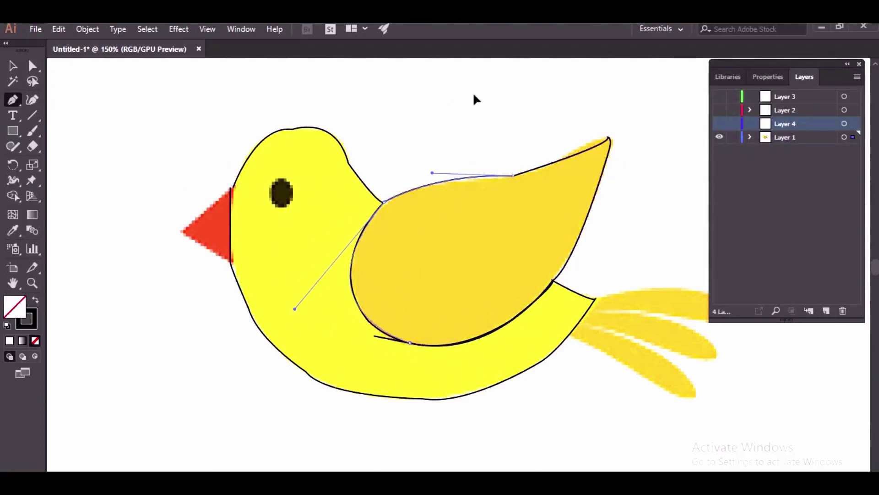
- On another new layer, trace a curved path around the three tail feathers
{"action": "left_click", "coordinate": [826, 311]}
{"action": "left_click", "coordinate": [594, 298]}
{"action": "mouse_move", "coordinate": [716, 298]}
{"action": "left_mouse_down"}
{"action": "mouse_move", "coordinate": [746, 321]}
{"action": "mouse_move", "coordinate": [616, 315]}
{"action": "left_mouse_up"}
{"action": "left_click_drag", "start_coordinate": [717, 356], "coordinate": [681, 355]}
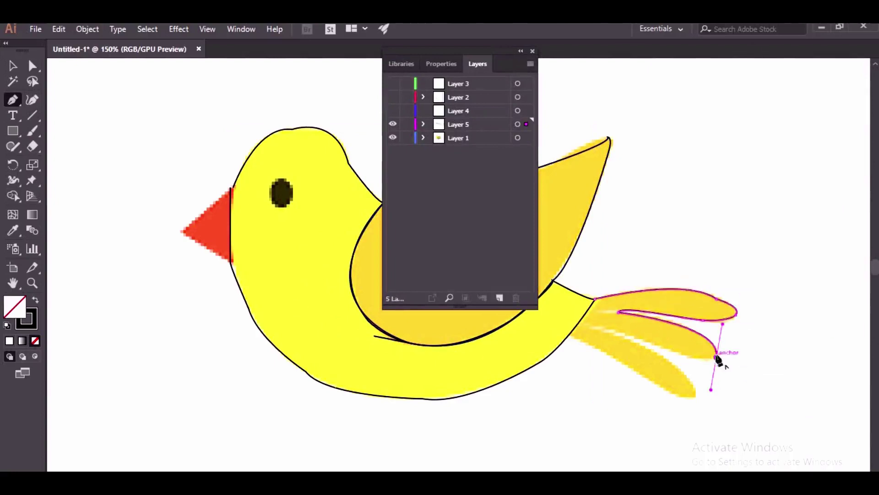
{"action": "left_click", "coordinate": [607, 328]}
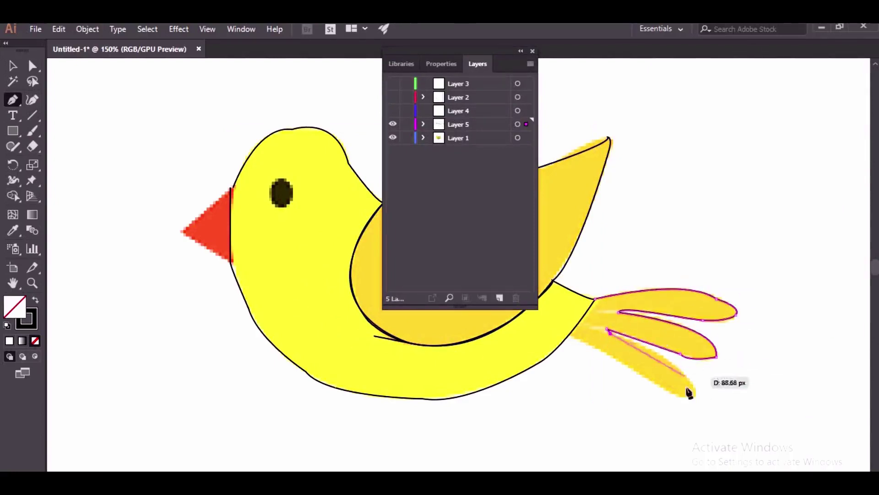
{"action": "left_click_drag", "start_coordinate": [681, 395], "coordinate": [564, 342]}
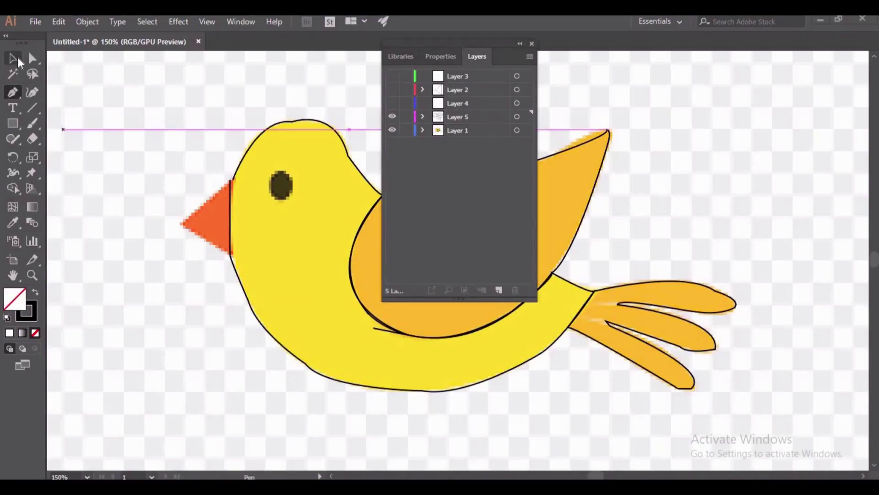
- Lock the tail and top layers, fit the artboard, and drag the reference image left
{"action": "left_click", "coordinate": [12, 58]}
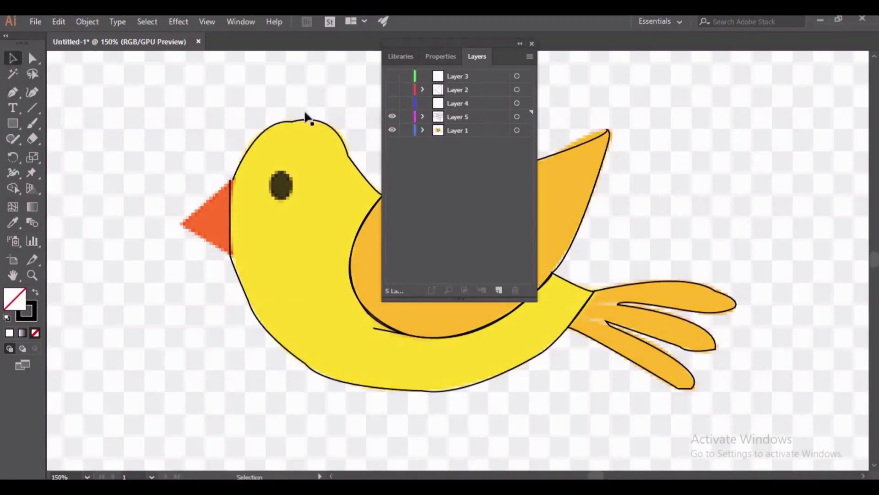
{"action": "left_click", "coordinate": [392, 116]}
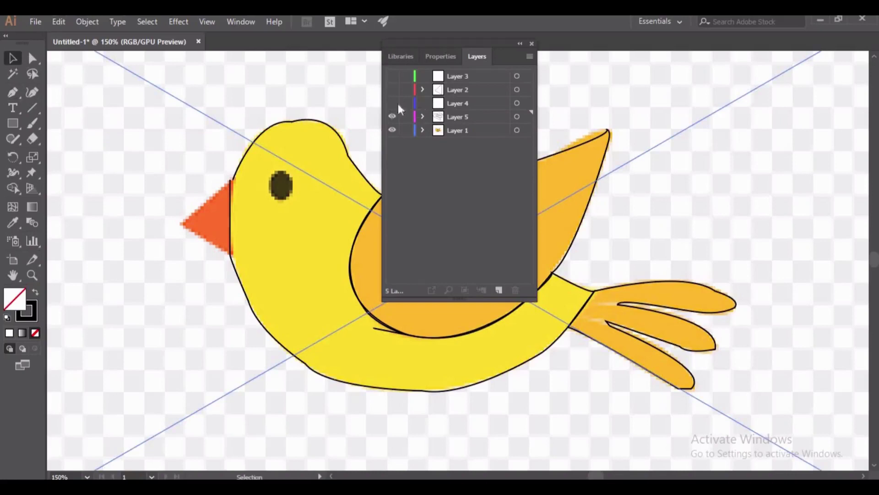
{"action": "left_click", "coordinate": [405, 117]}
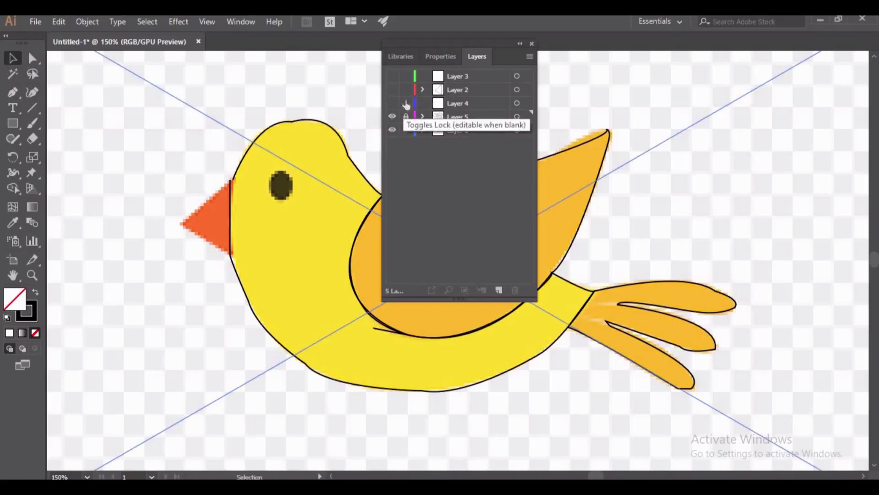
{"action": "left_click", "coordinate": [406, 76]}
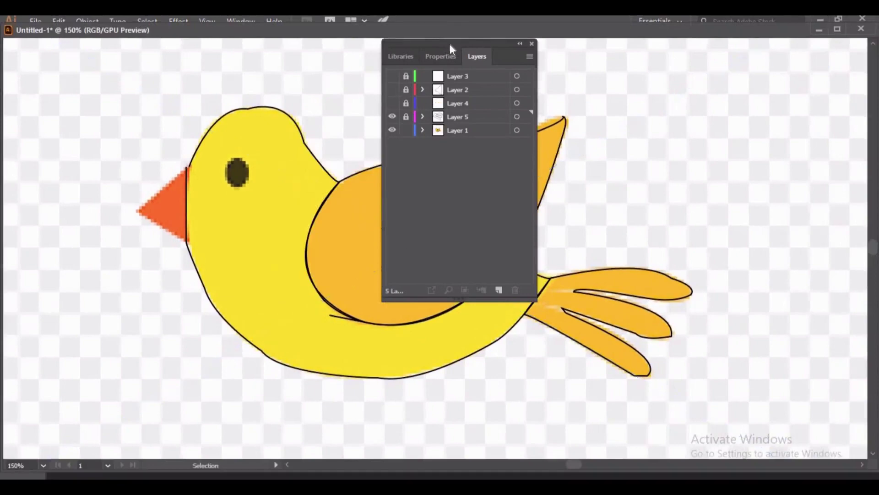
{"action": "left_click_drag", "start_coordinate": [450, 46], "coordinate": [739, 69]}
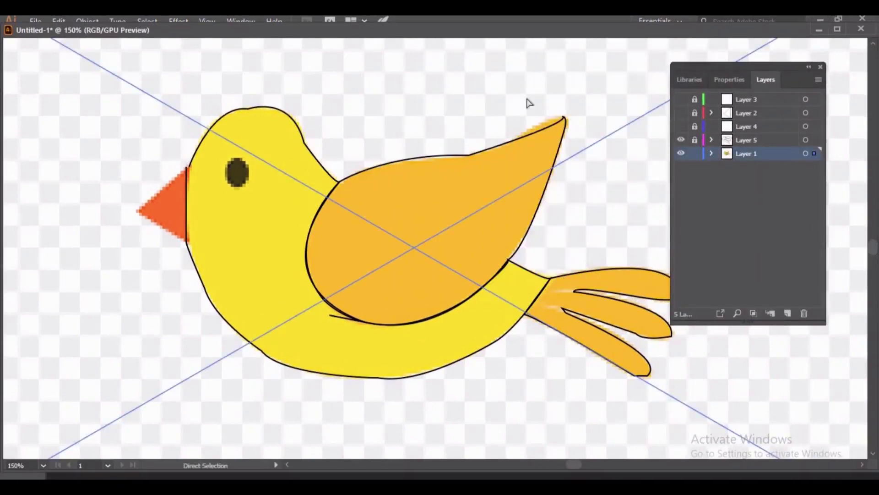
{"action": "key", "text": "ctrl+0"}
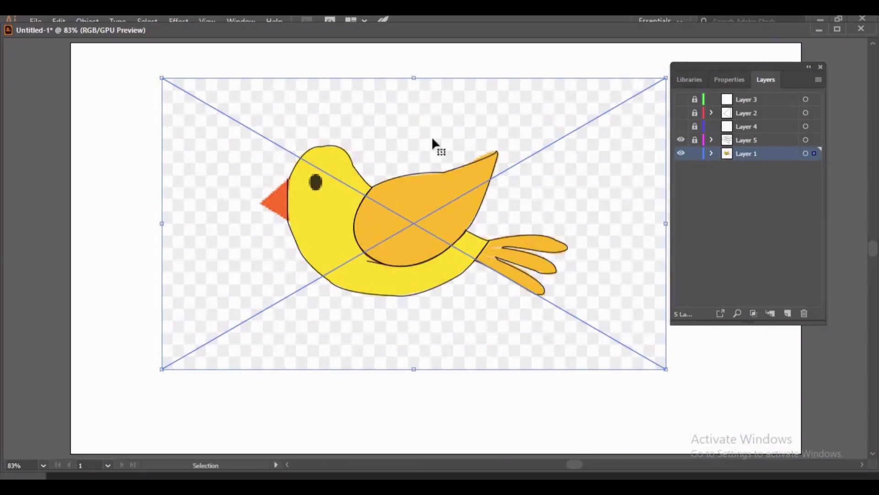
{"action": "left_click_drag", "start_coordinate": [433, 140], "coordinate": [96, 190]}
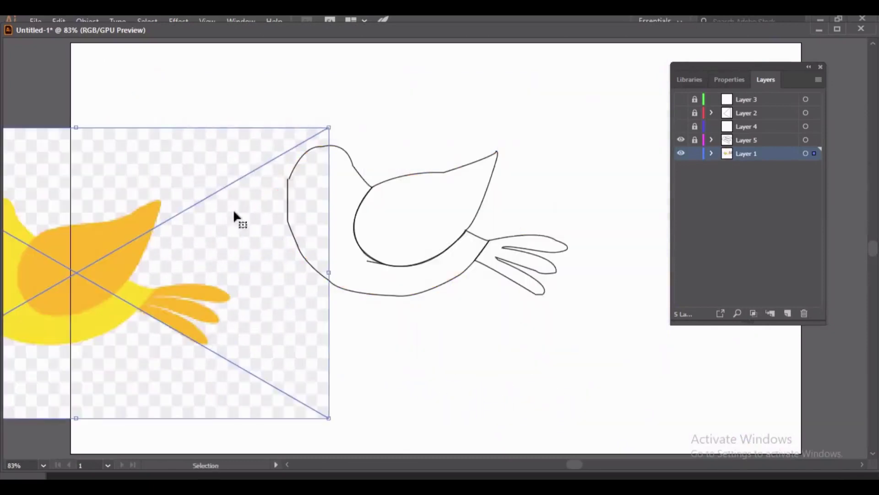
{"action": "left_click_drag", "start_coordinate": [186, 205], "coordinate": [68, 198]}
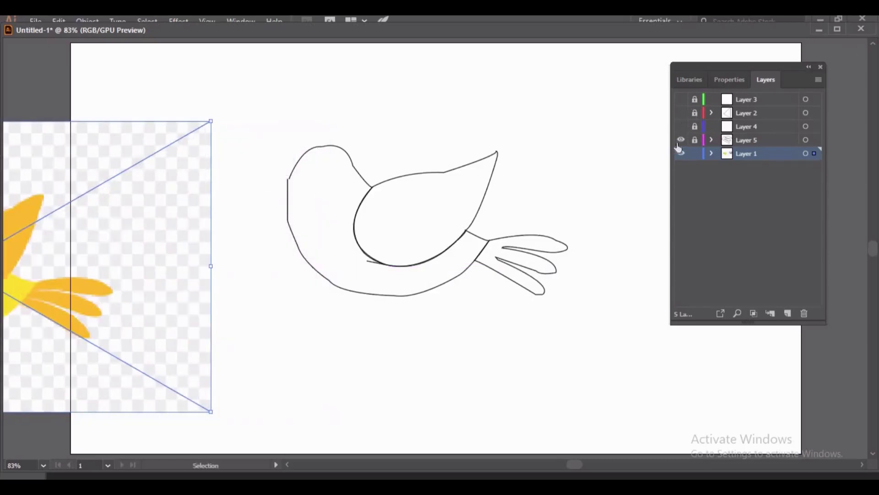
- Show all hidden layers, unlock and activate the tail layer, and move the image right
{"action": "left_click", "coordinate": [681, 113]}
{"action": "left_click", "coordinate": [681, 98]}
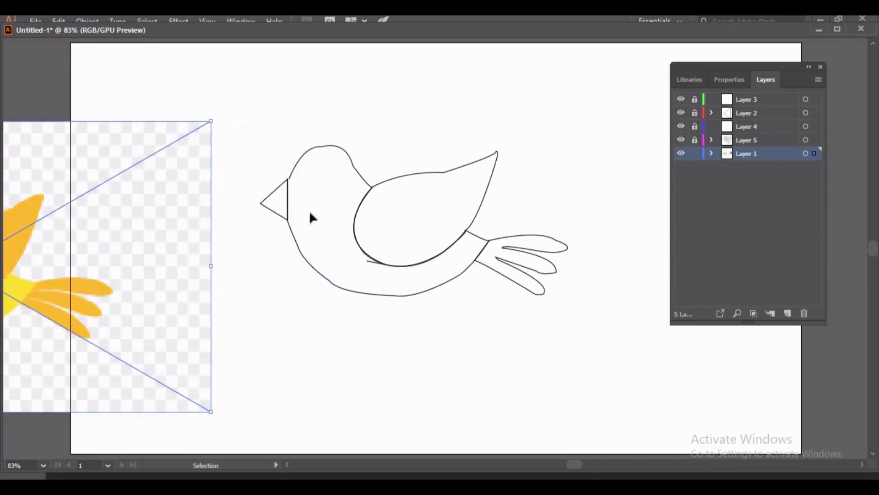
{"action": "left_click_drag", "start_coordinate": [68, 134], "coordinate": [126, 122]}
{"action": "left_click", "coordinate": [681, 140]}
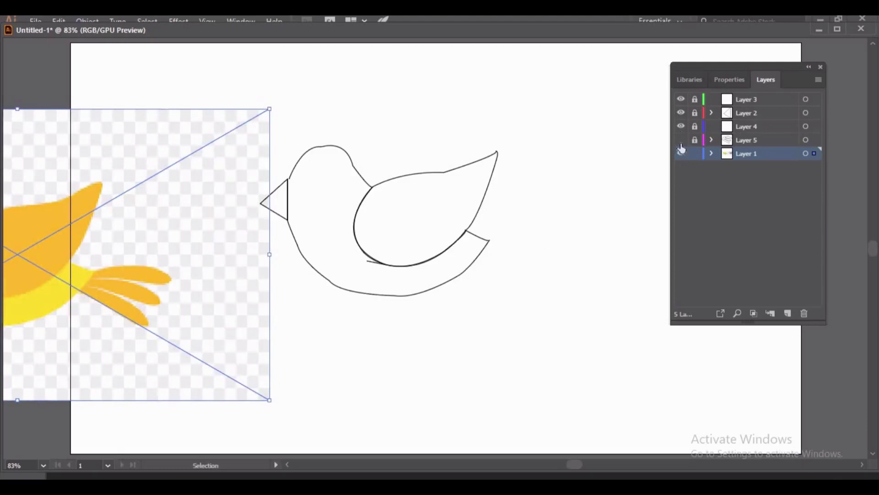
{"action": "left_click", "coordinate": [681, 140]}
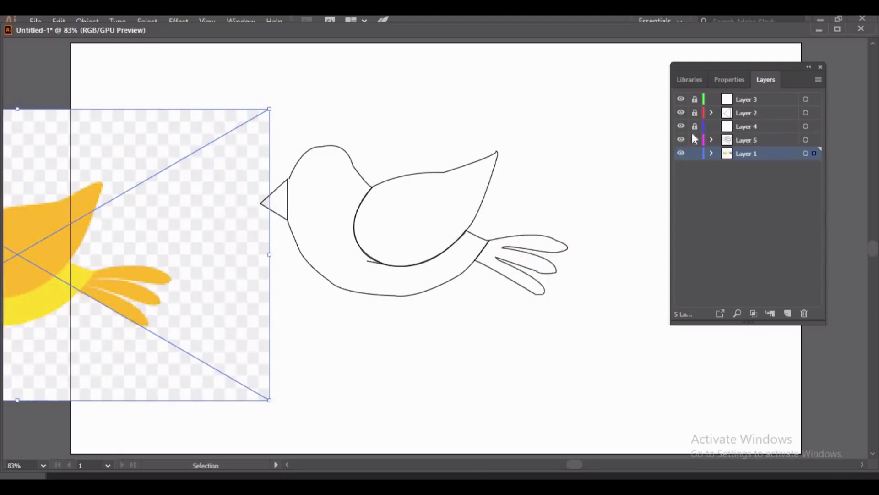
{"action": "left_click", "coordinate": [682, 140]}
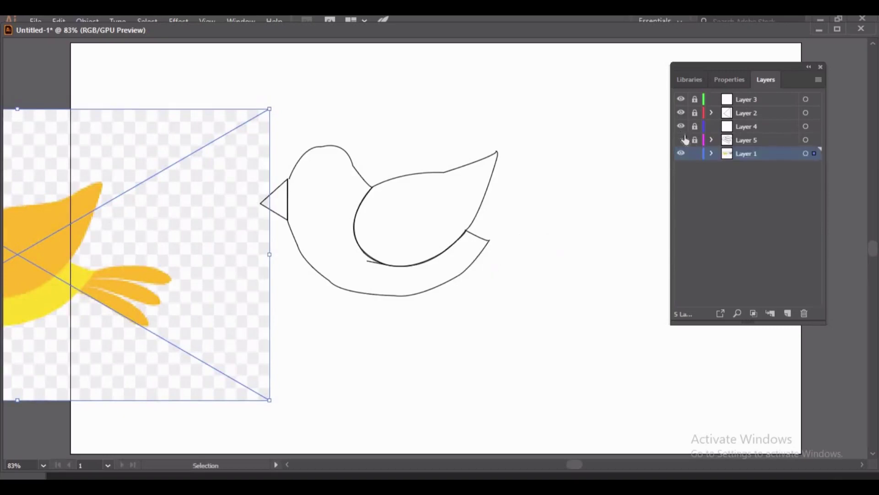
{"action": "left_click", "coordinate": [682, 140]}
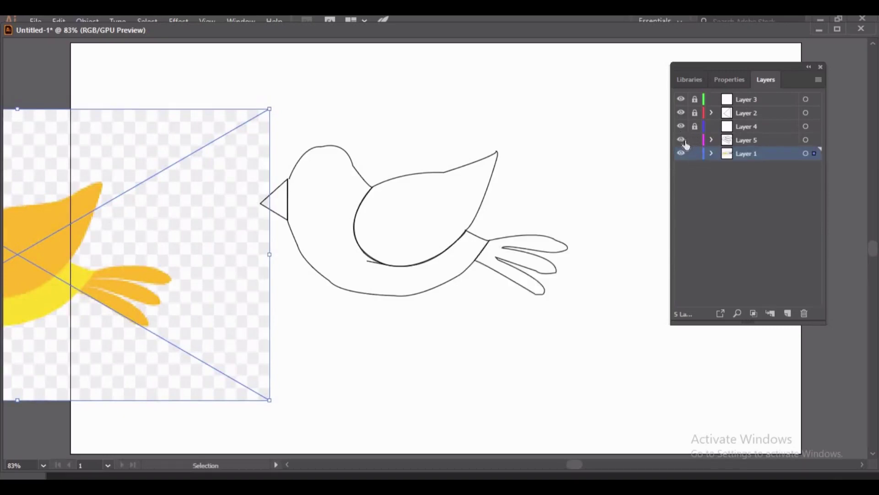
{"action": "left_click", "coordinate": [751, 142]}
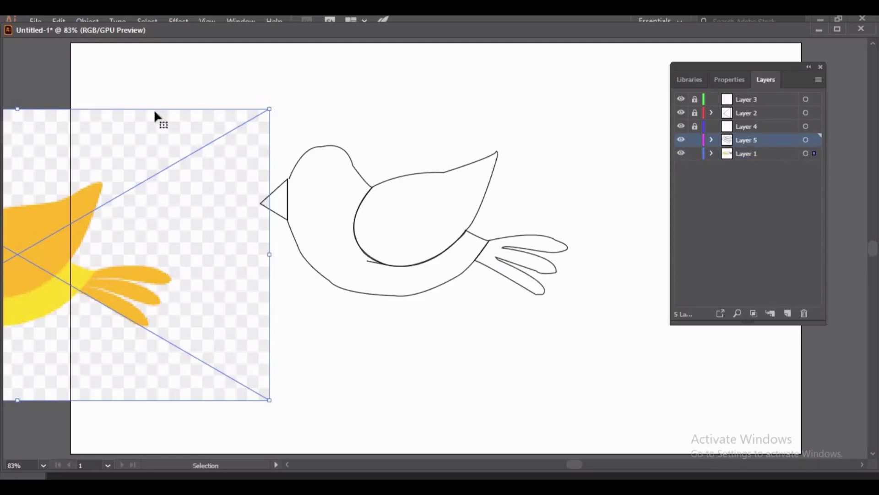
{"action": "left_click_drag", "start_coordinate": [141, 124], "coordinate": [432, 120]}
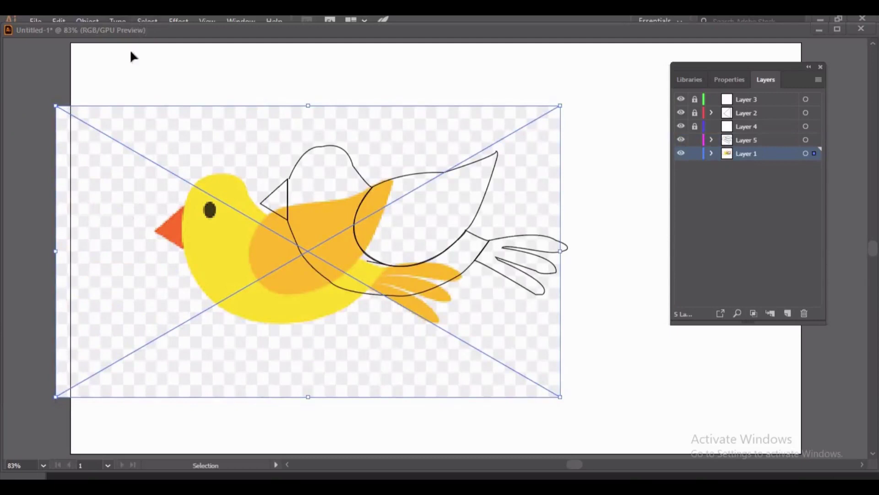
{"action": "left_click", "coordinate": [840, 30]}
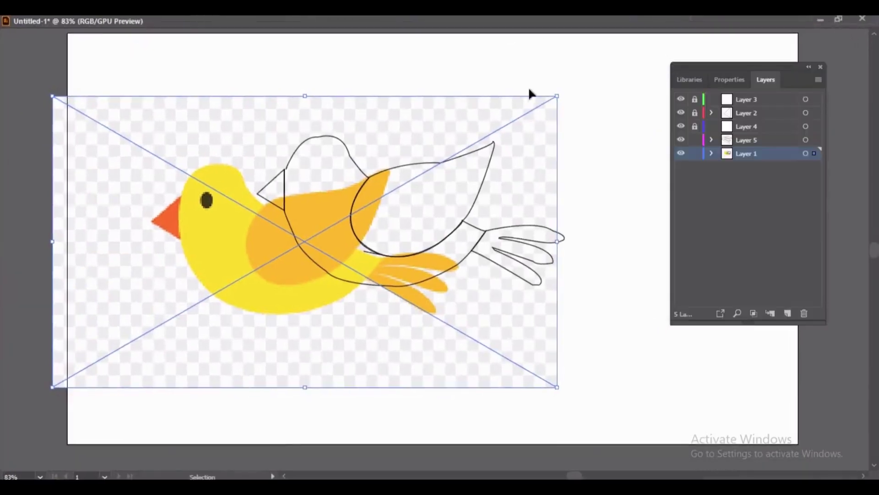
- Restore and reposition the document window, and move the reference image further left and down
{"action": "left_click", "coordinate": [839, 20]}
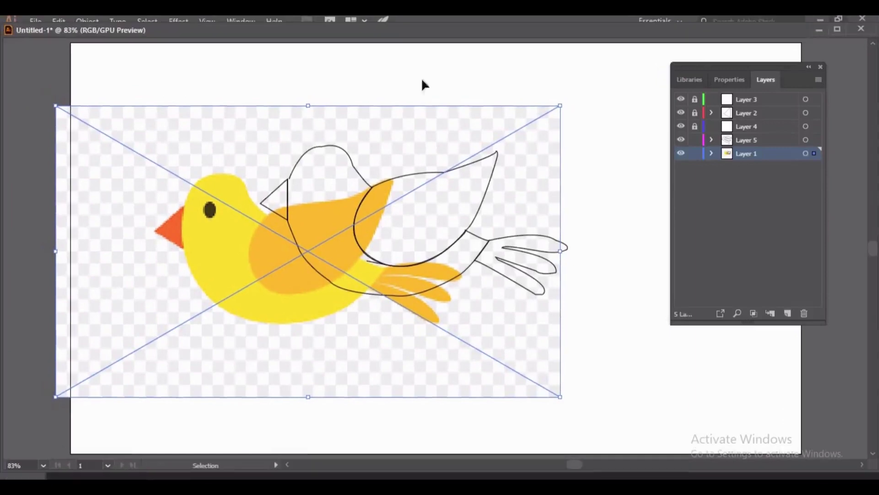
{"action": "left_click_drag", "start_coordinate": [402, 61], "coordinate": [302, 110]}
{"action": "left_click_drag", "start_coordinate": [85, 30], "coordinate": [188, 53]}
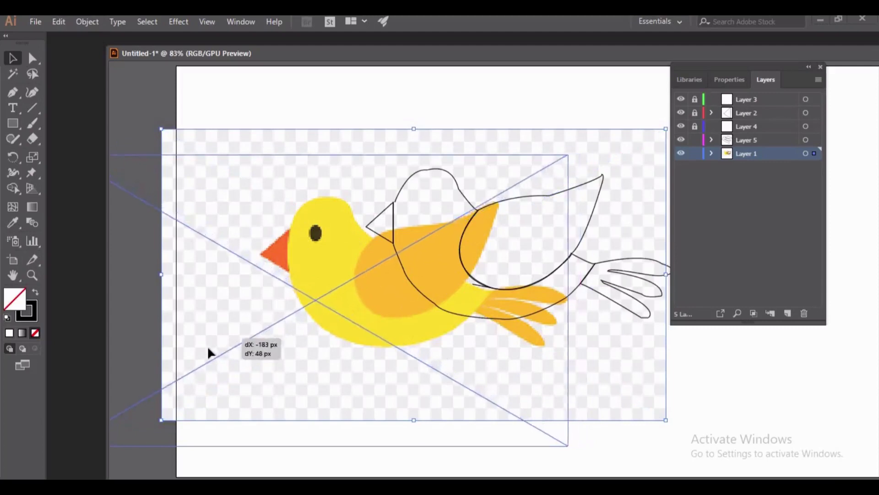
{"action": "left_click_drag", "start_coordinate": [225, 343], "coordinate": [207, 352]}
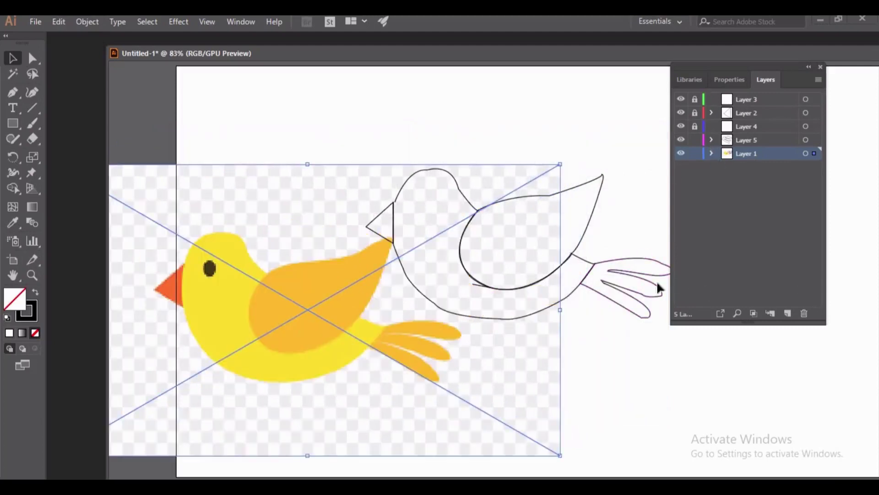
- Fill the traced tail with the reference tail's orange using the Eyedropper
{"action": "left_click", "coordinate": [628, 291]}
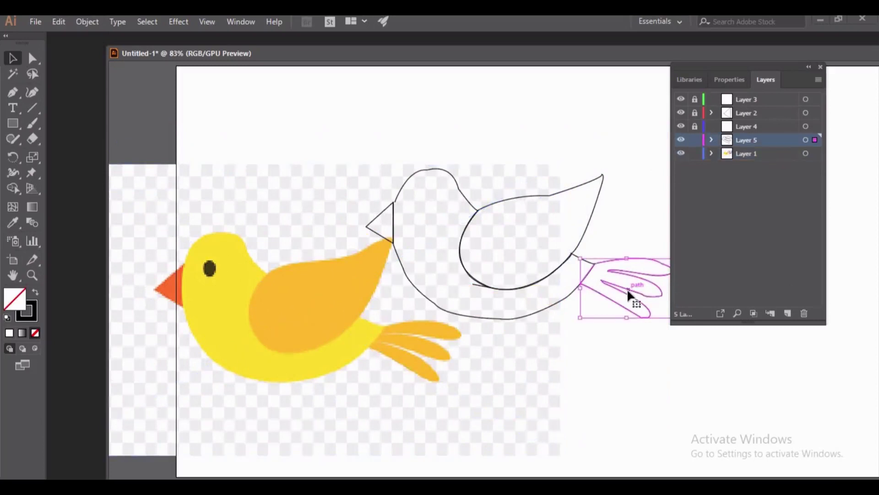
{"action": "left_click", "coordinate": [345, 252], "text": "shift"}
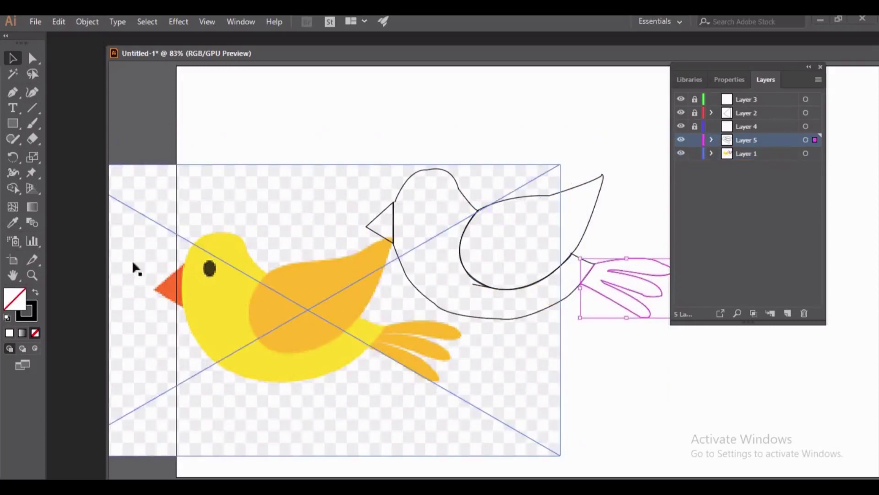
{"action": "left_click", "coordinate": [13, 224]}
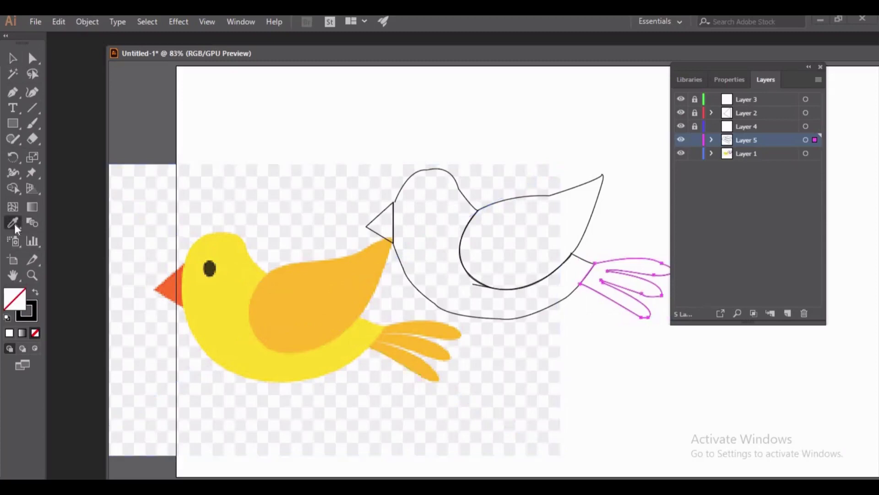
{"action": "left_click", "coordinate": [412, 323]}
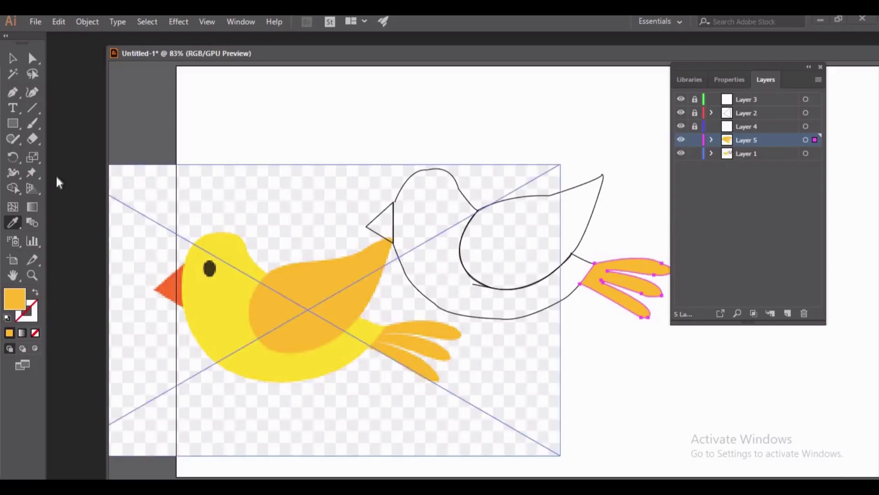
{"action": "left_click", "coordinate": [12, 57]}
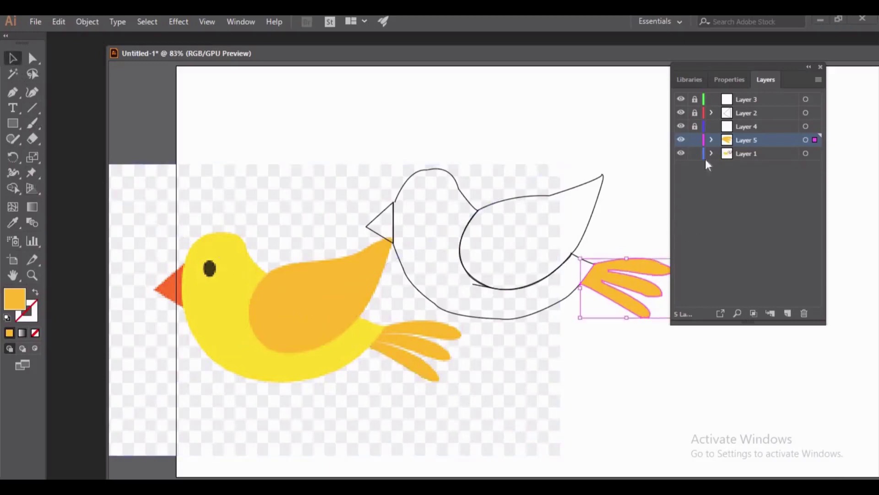
- Unlock Layers 4 and 2 and make Layer 2 the active layer
{"action": "left_click", "coordinate": [683, 141]}
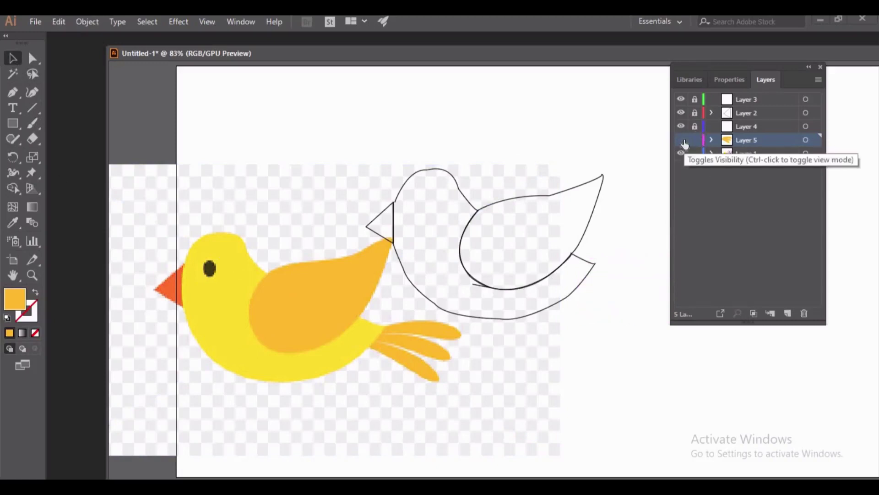
{"action": "left_click", "coordinate": [682, 139]}
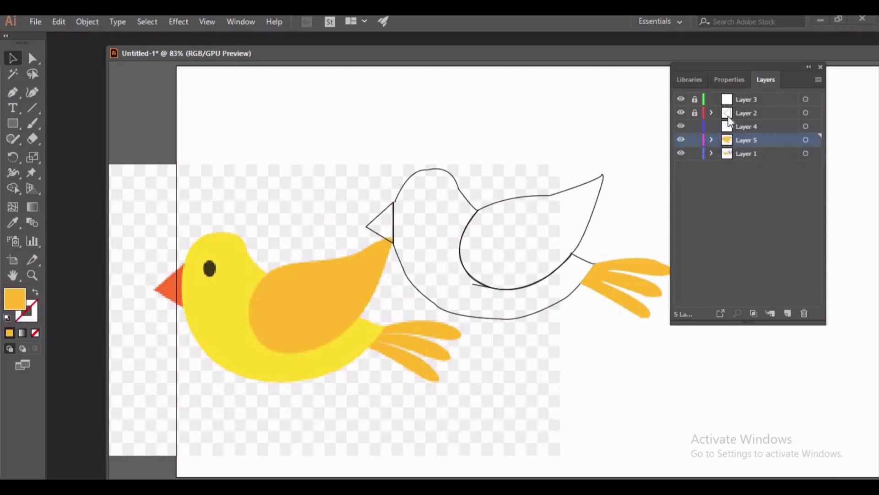
{"action": "left_click", "coordinate": [694, 112]}
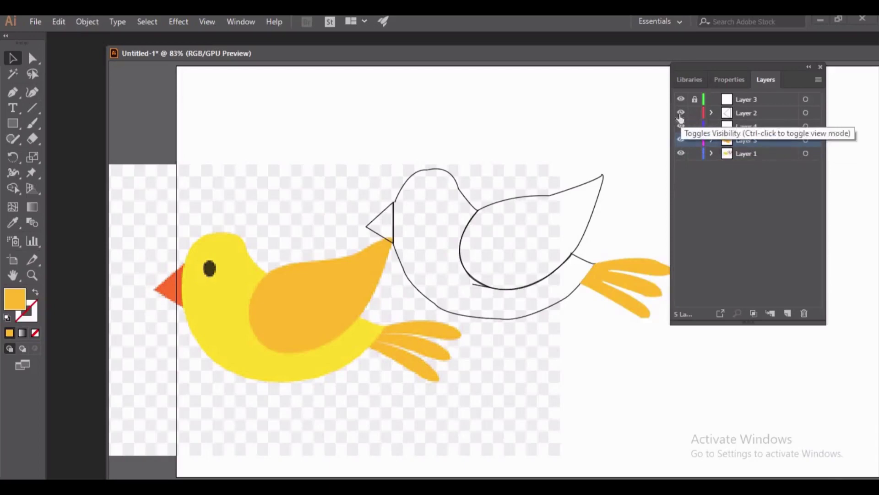
{"action": "left_click", "coordinate": [681, 114]}
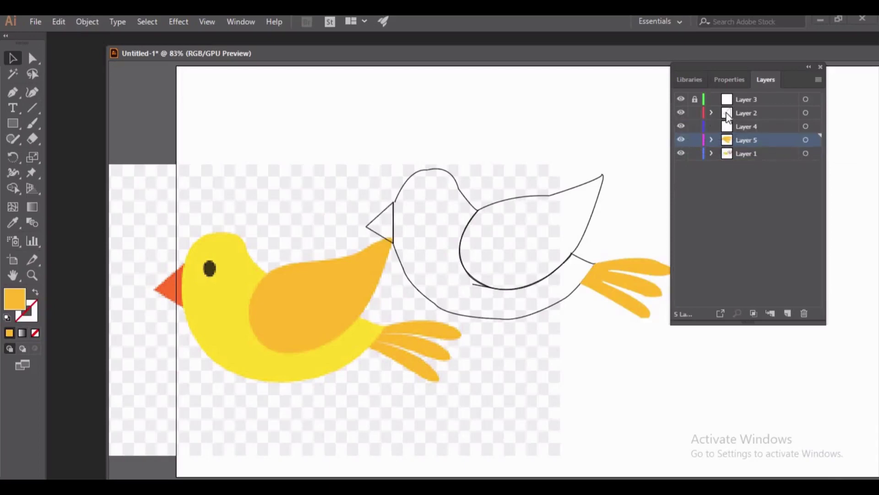
{"action": "left_click", "coordinate": [697, 115]}
{"action": "left_click", "coordinate": [339, 222]}
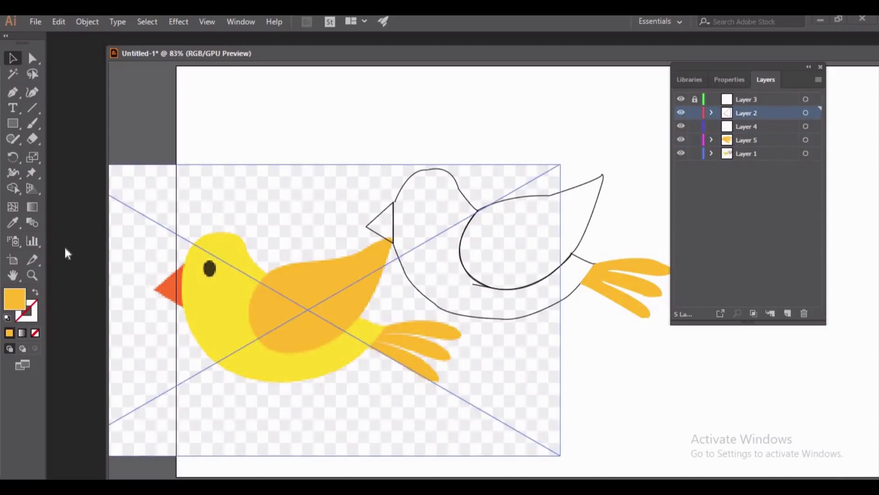
- Sample the reference beak's orange with the Eyedropper, leaving the traced beak unfilled
{"action": "left_click", "coordinate": [17, 225]}
{"action": "left_click", "coordinate": [168, 284]}
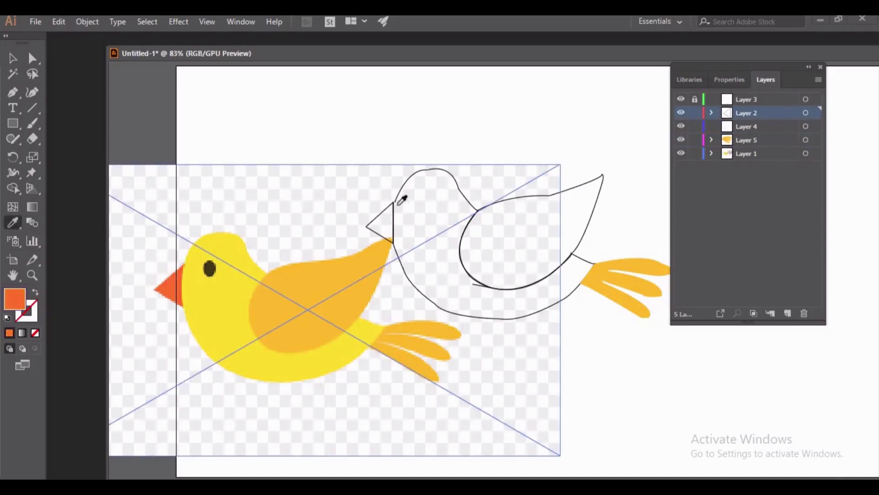
{"action": "left_click", "coordinate": [393, 212]}
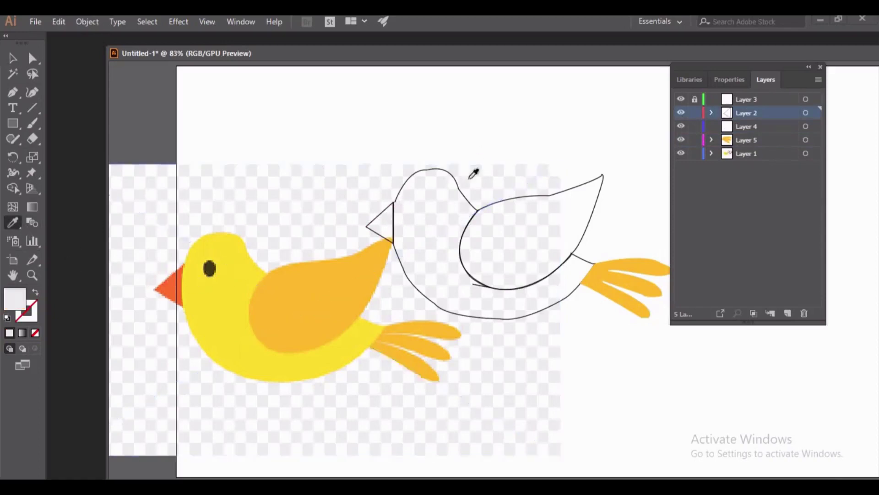
- Move the reference bird image up and shrink it to a small thumbnail
{"action": "key", "text": "v"}
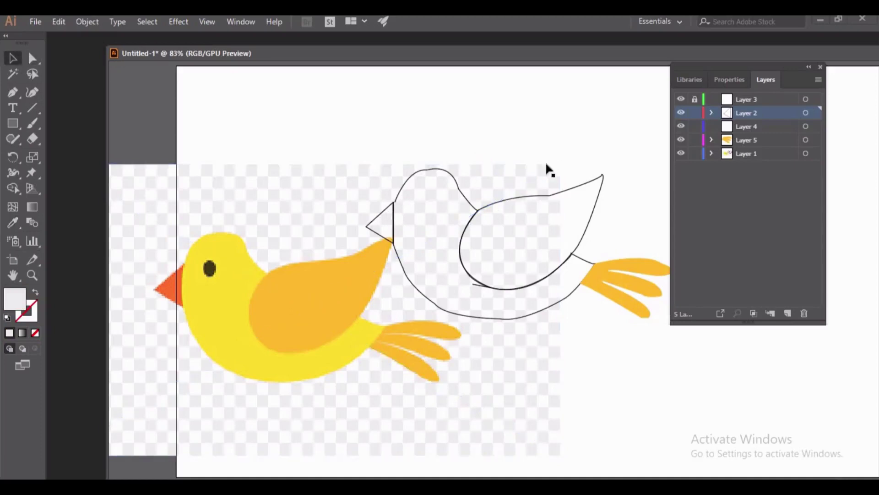
{"action": "mouse_move", "coordinate": [432, 207]}
{"action": "left_mouse_down"}
{"action": "mouse_move", "coordinate": [263, 307]}
{"action": "mouse_move", "coordinate": [525, 89]}
{"action": "left_mouse_up"}
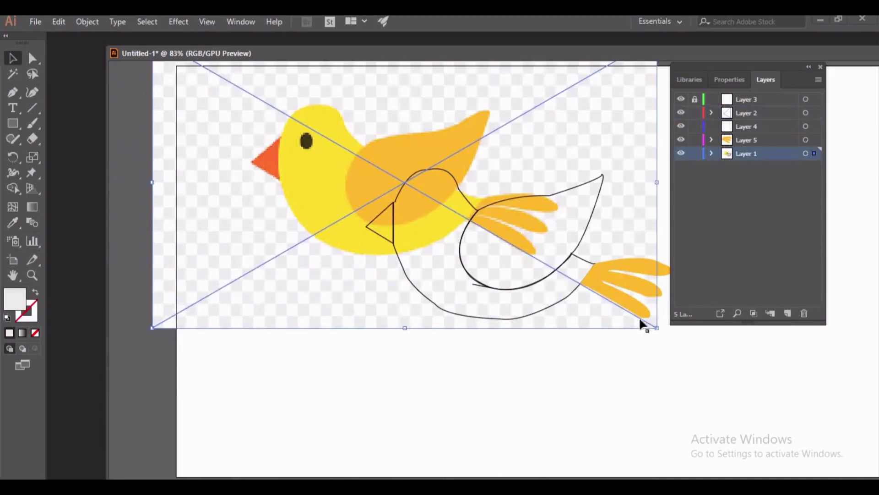
{"action": "left_click_drag", "start_coordinate": [657, 325], "coordinate": [393, 189]}
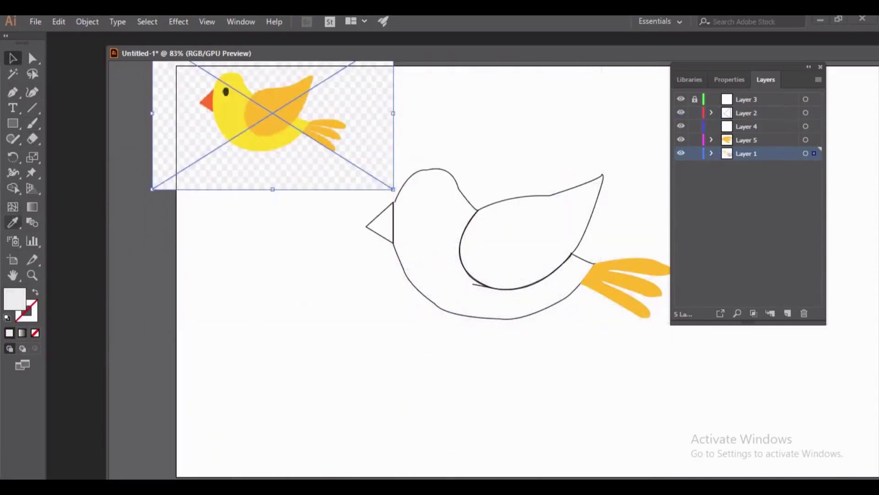
- Fill the outlined beak triangle with the reference beak's orange-red via the Eyedropper
{"action": "left_click", "coordinate": [752, 114]}
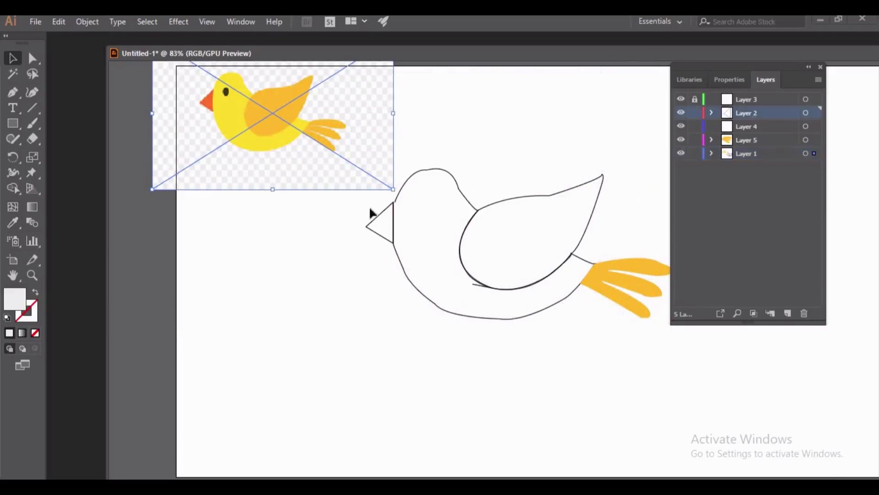
{"action": "left_click", "coordinate": [387, 227]}
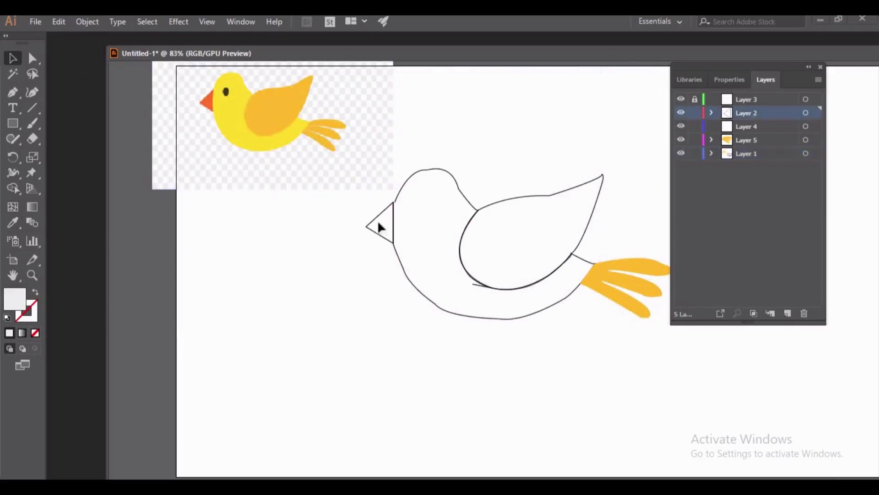
{"action": "left_click", "coordinate": [375, 213]}
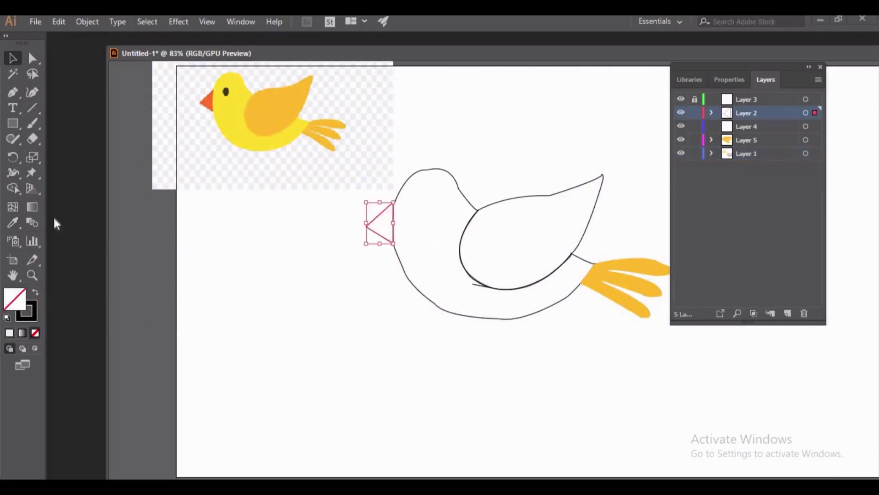
{"action": "left_click", "coordinate": [13, 222]}
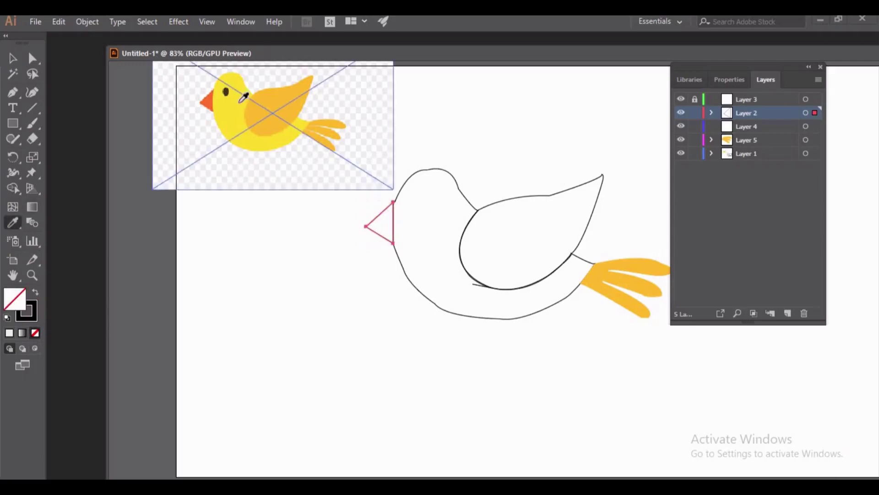
{"action": "left_click", "coordinate": [208, 101]}
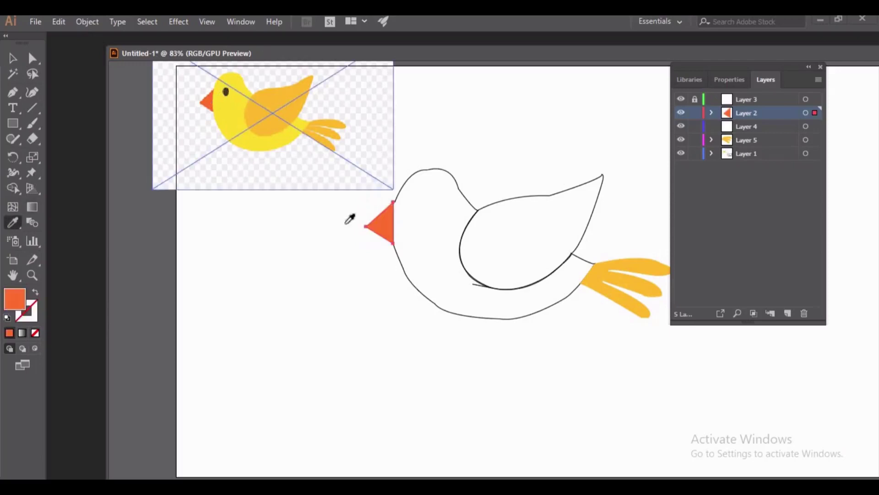
{"action": "left_click", "coordinate": [13, 57]}
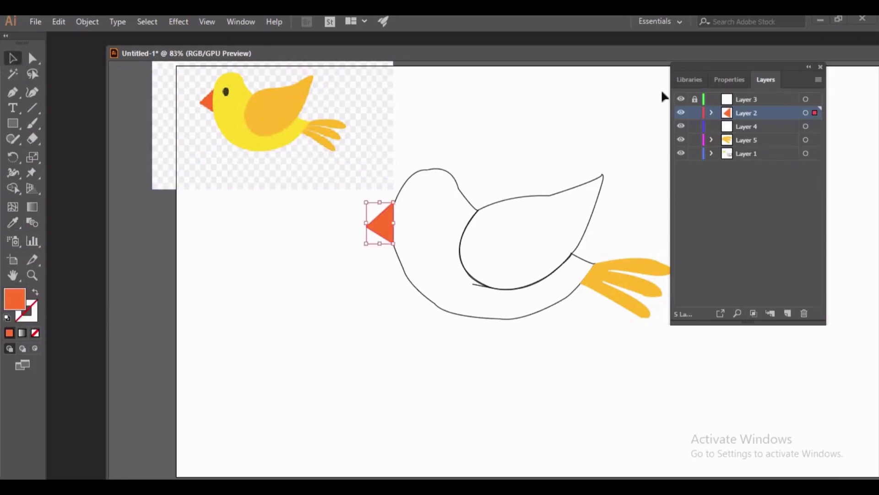
- Make Layer 4 active, unlock Layer 3, and deselect the beak
{"action": "left_click", "coordinate": [726, 127]}
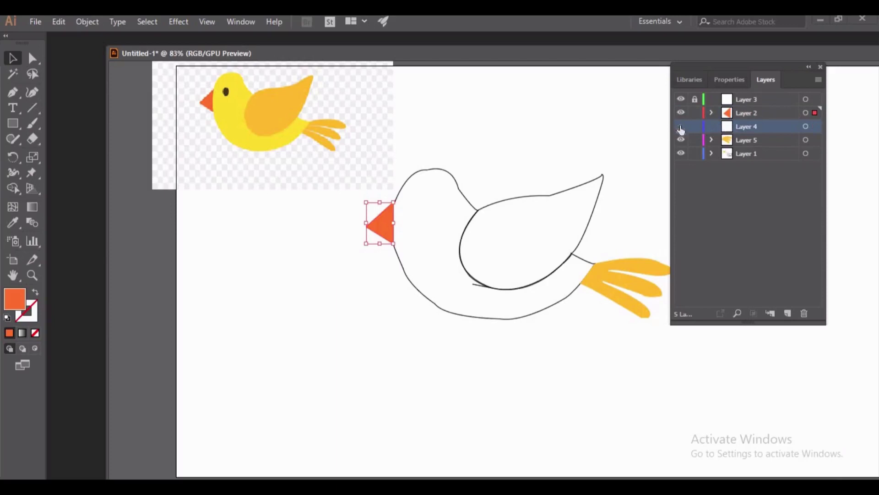
{"action": "left_click", "coordinate": [694, 100]}
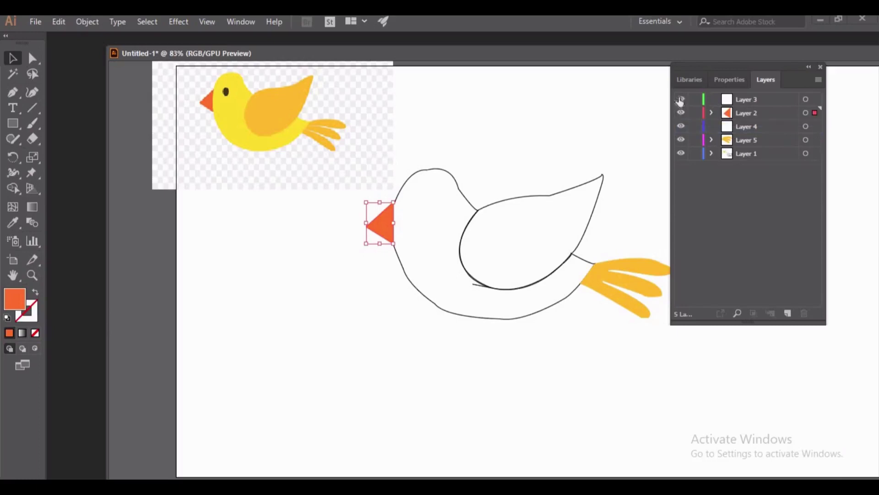
{"action": "left_click", "coordinate": [424, 240]}
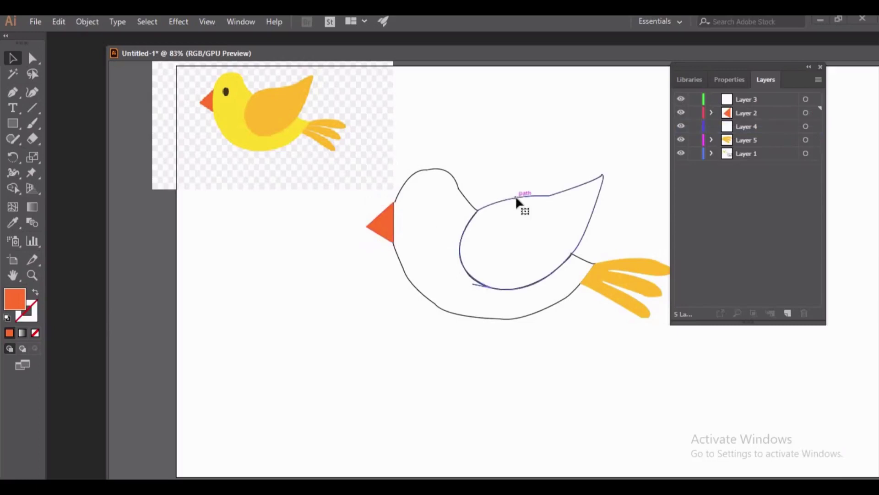
- Fill the traced wing with the reference wing's orange using the Eyedropper
{"action": "left_click", "coordinate": [516, 197]}
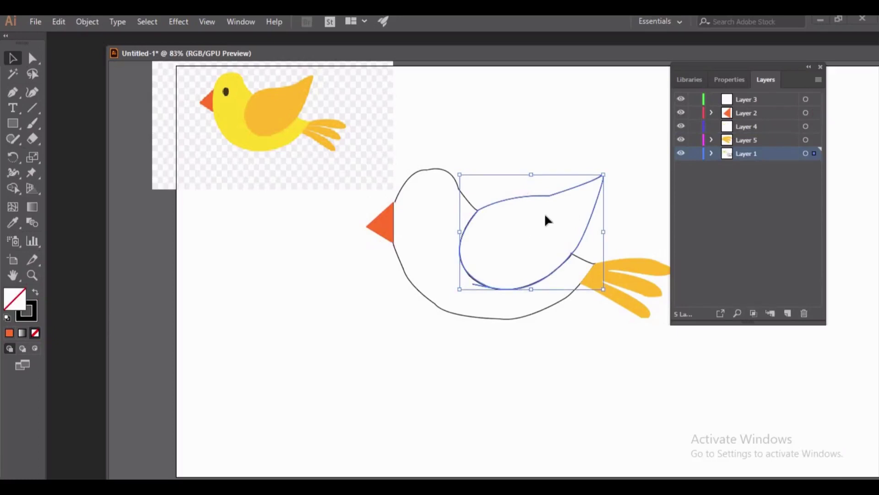
{"action": "left_click", "coordinate": [13, 223]}
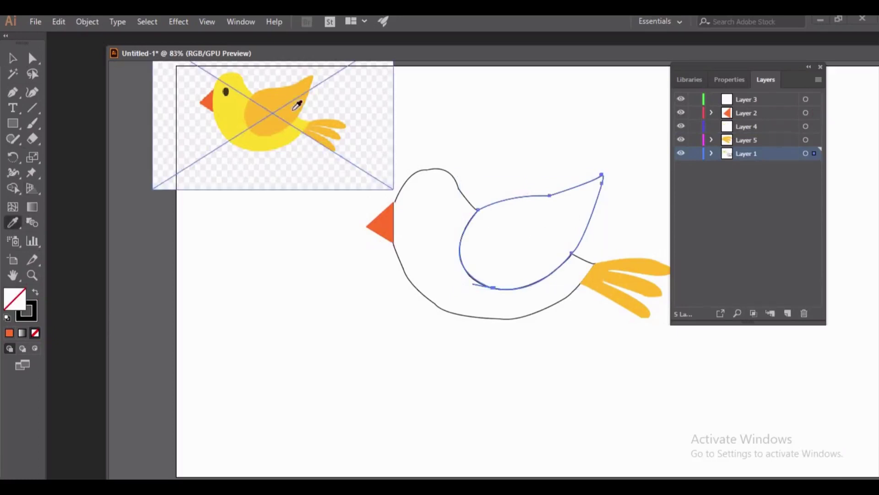
{"action": "left_click", "coordinate": [290, 94]}
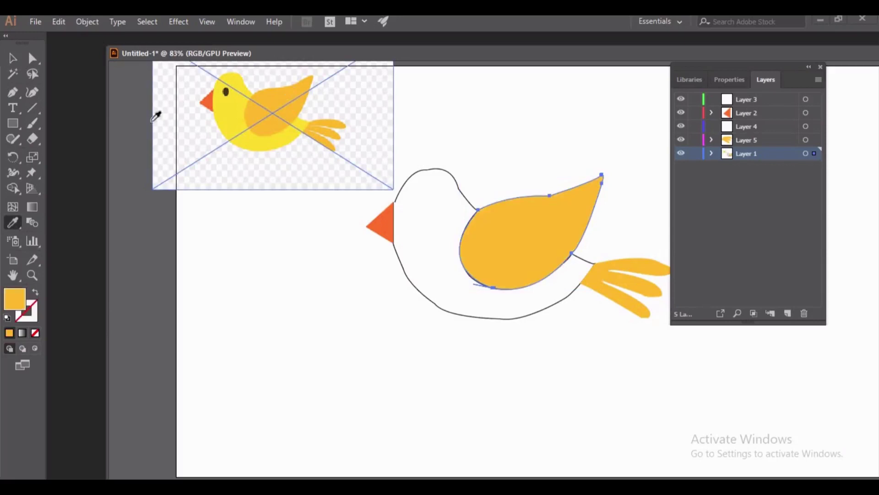
{"action": "left_click", "coordinate": [13, 59]}
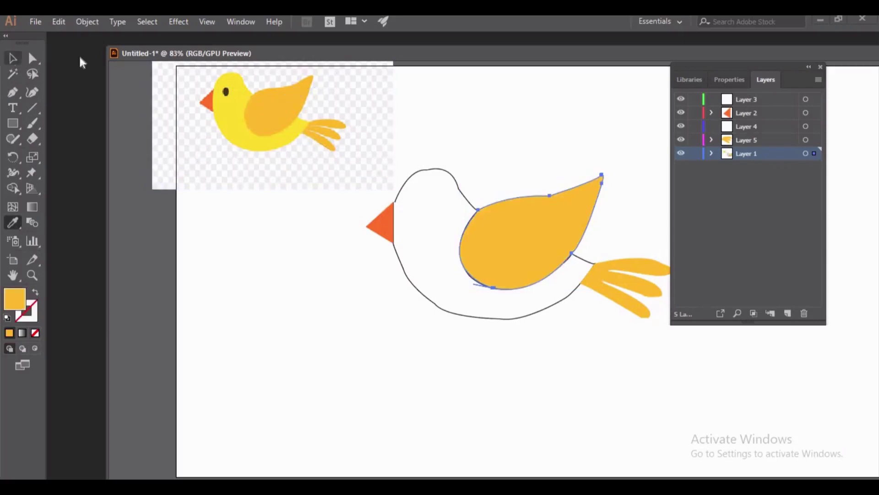
- Give the traced body the reference bird's yellow, then deselect it
{"action": "left_click", "coordinate": [423, 173]}
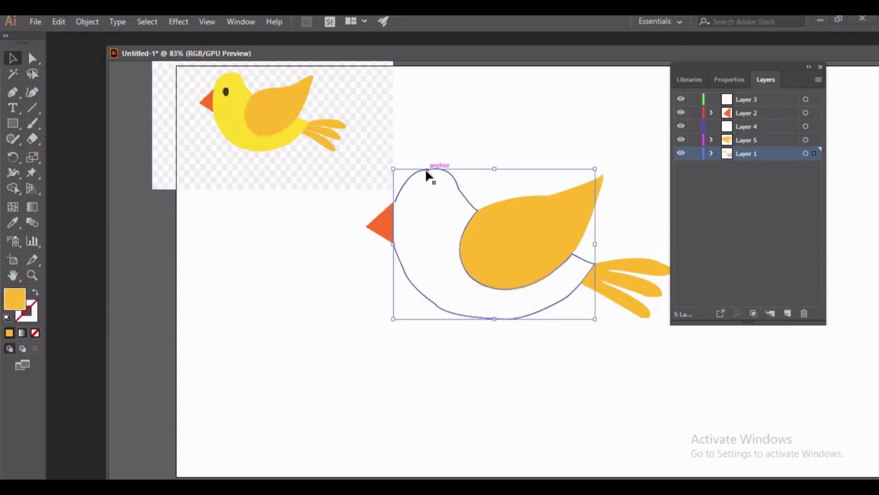
{"action": "left_click", "coordinate": [17, 224]}
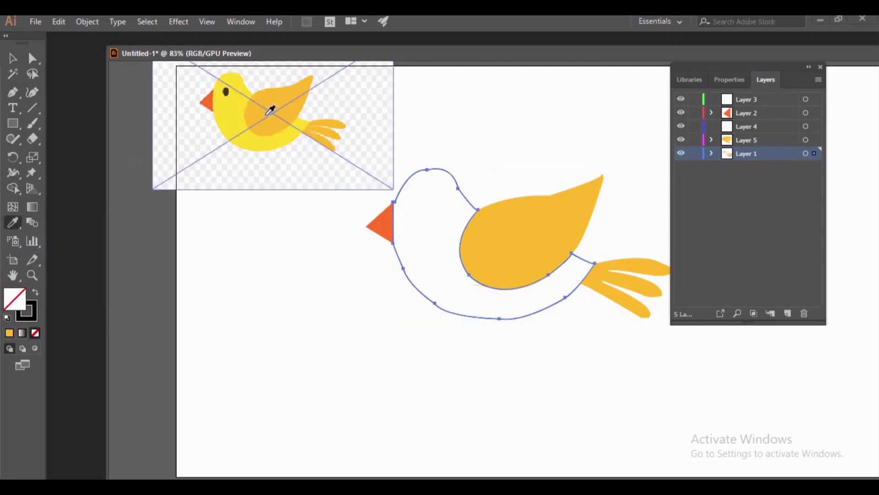
{"action": "left_click", "coordinate": [241, 113]}
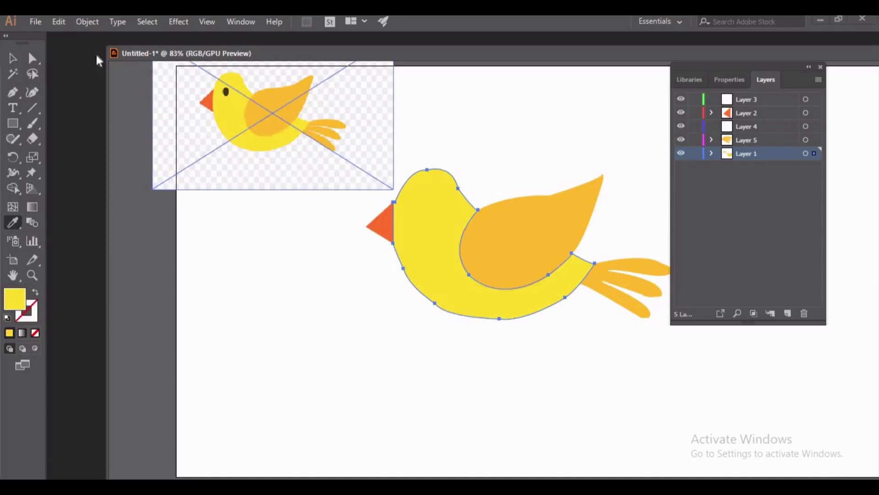
{"action": "left_click", "coordinate": [13, 58]}
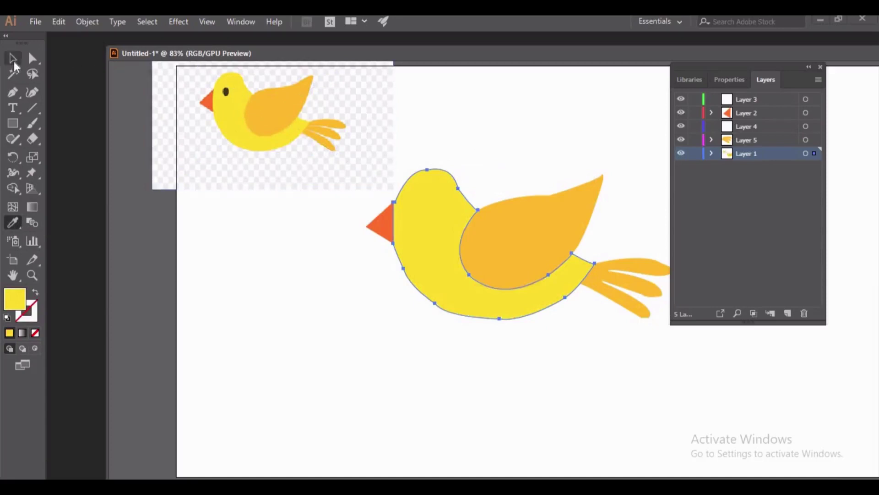
{"action": "left_click", "coordinate": [576, 360]}
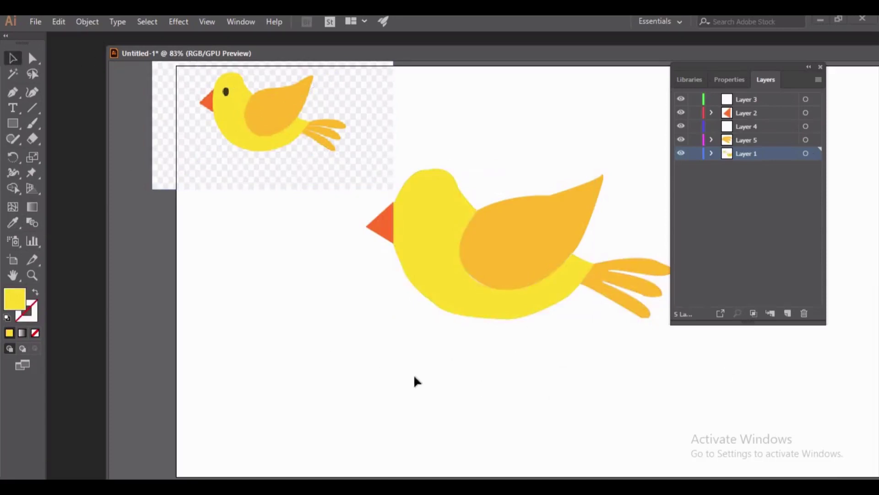
- Move the reference image partly off the artboard's left edge, shift the Layers panel right, and select the wing
{"action": "left_click", "coordinate": [358, 86]}
{"action": "left_click_drag", "start_coordinate": [338, 110], "coordinate": [295, 134]}
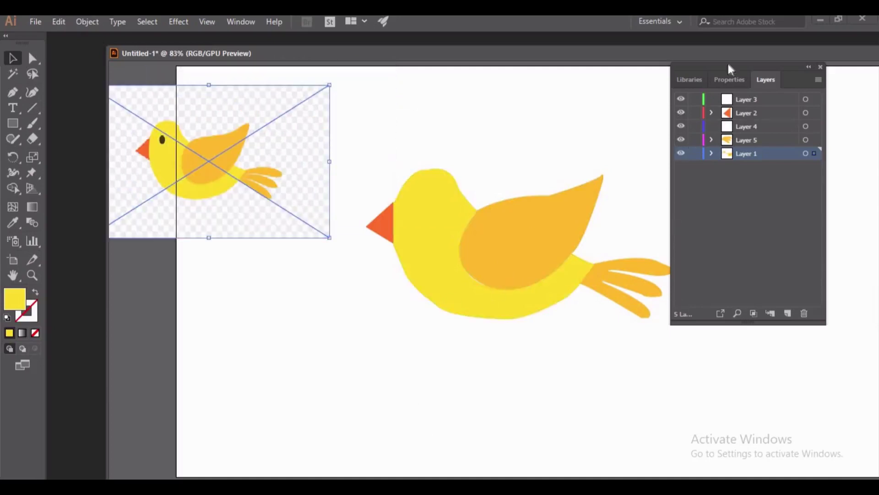
{"action": "left_click_drag", "start_coordinate": [751, 64], "coordinate": [804, 56]}
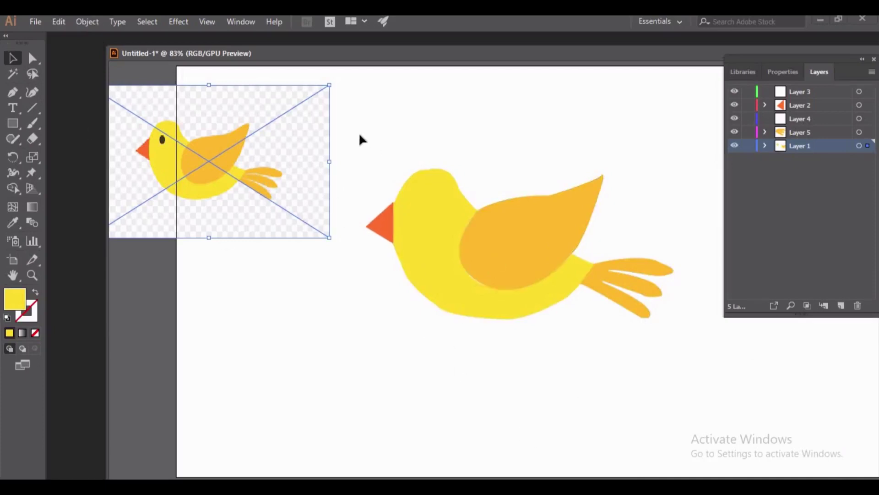
{"action": "mouse_move", "coordinate": [474, 268]}
{"action": "left_mouse_down"}
{"action": "mouse_move", "coordinate": [548, 241]}
{"action": "mouse_move", "coordinate": [476, 275]}
{"action": "left_mouse_up"}
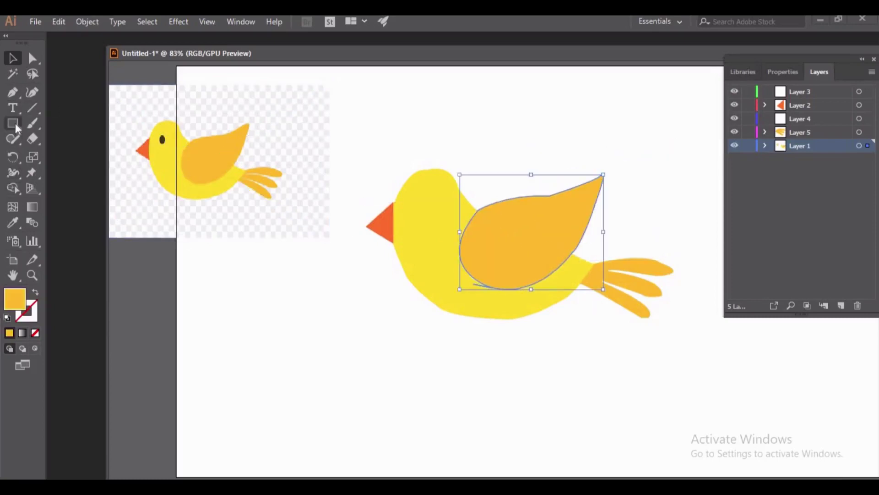
- Draw a small oval with the Ellipse tool and fill it near-black
{"action": "left_click_drag", "start_coordinate": [13, 124], "coordinate": [71, 155]}
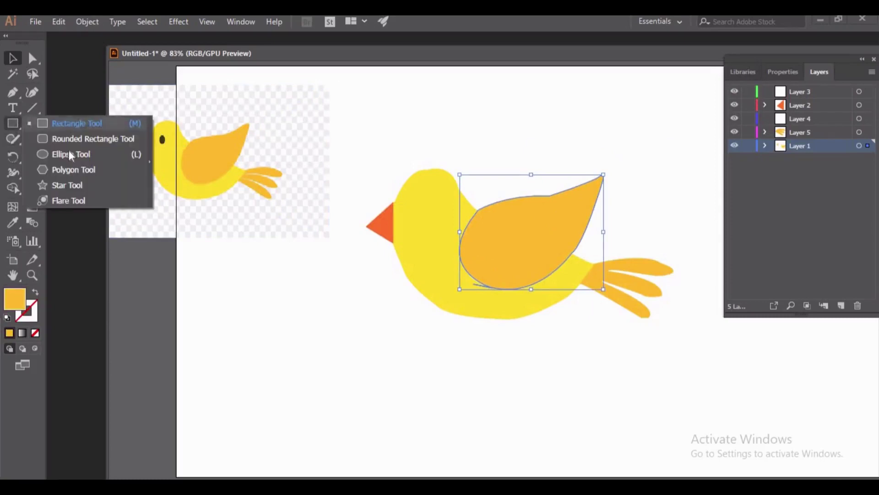
{"action": "left_click", "coordinate": [69, 156]}
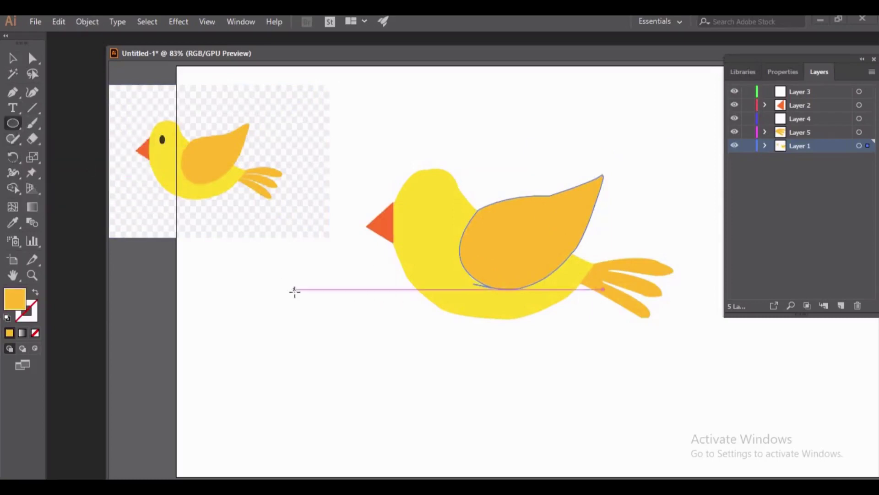
{"action": "left_click_drag", "start_coordinate": [294, 291], "coordinate": [313, 315]}
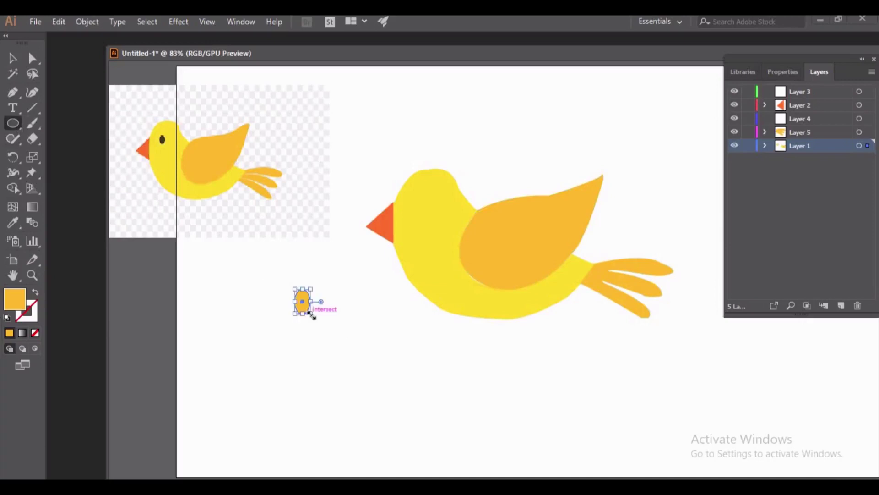
{"action": "double_click", "coordinate": [13, 298]}
{"action": "left_click", "coordinate": [566, 301]}
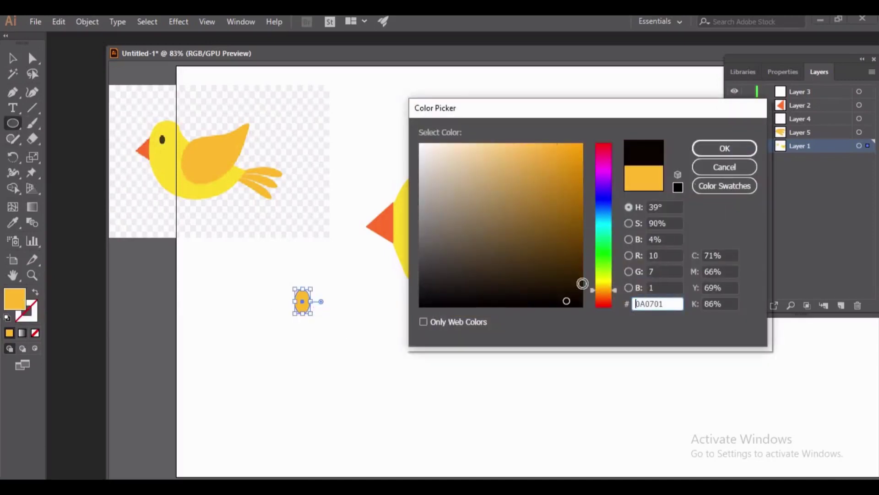
{"action": "left_click", "coordinate": [729, 148]}
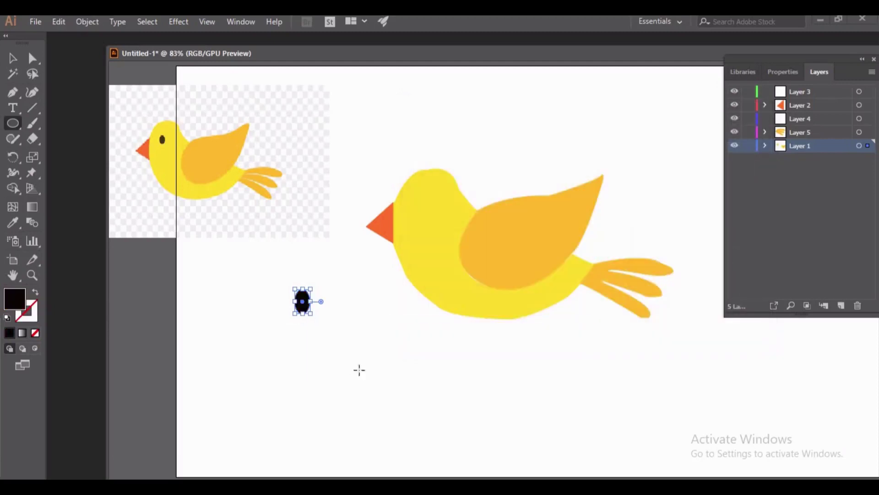
- Move the black oval onto the bird's head as its eye
{"action": "left_click", "coordinate": [14, 59]}
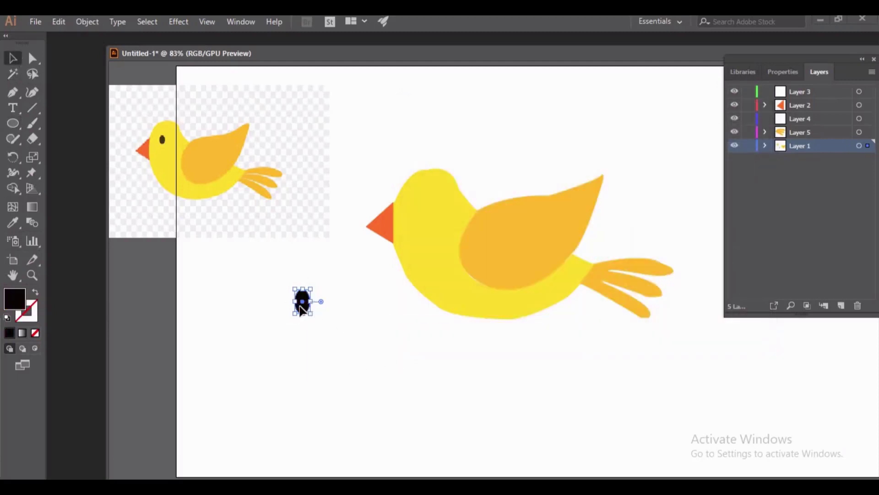
{"action": "left_click_drag", "start_coordinate": [307, 304], "coordinate": [413, 204]}
{"action": "left_click", "coordinate": [399, 363]}
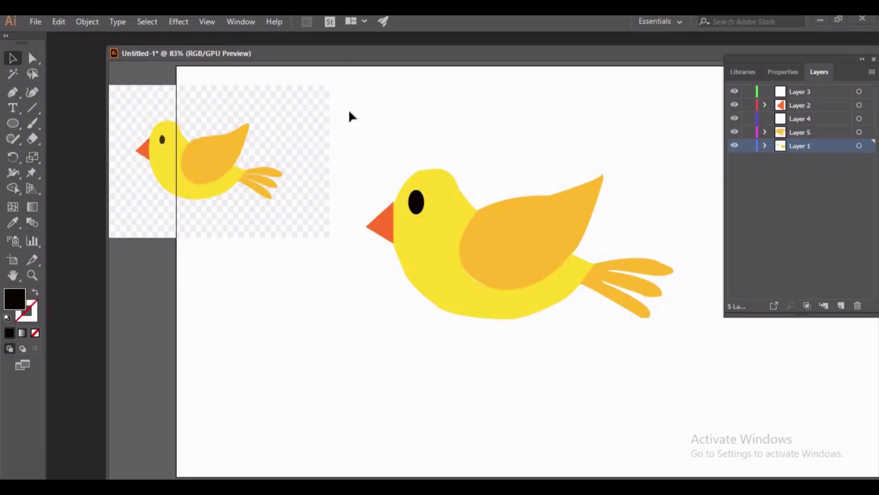
- Marquee-select all the bird's parts, group them with Ctrl+G, and nudge the group
{"action": "left_click_drag", "start_coordinate": [349, 111], "coordinate": [685, 366]}
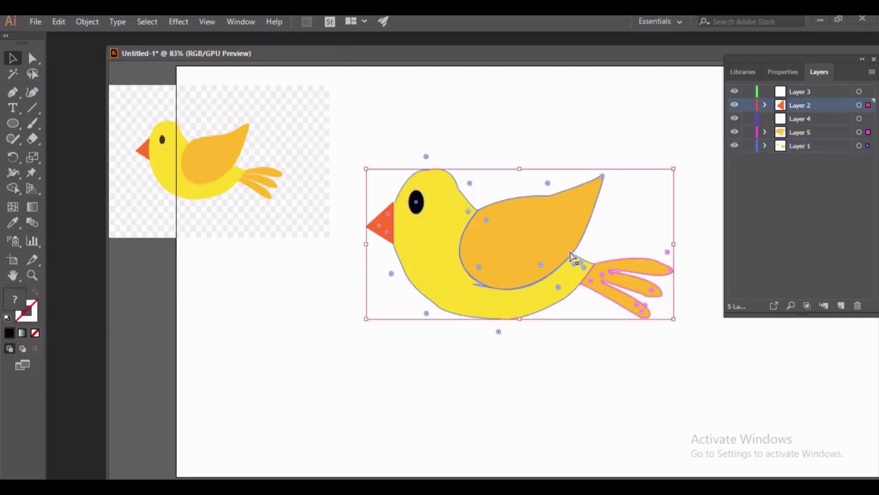
{"action": "key", "text": "ctrl+g"}
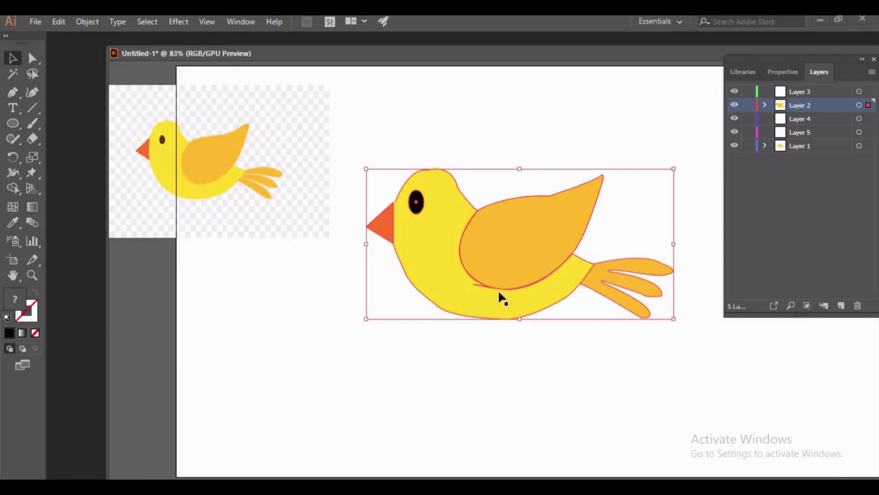
{"action": "mouse_move", "coordinate": [499, 292]}
{"action": "left_mouse_down"}
{"action": "mouse_move", "coordinate": [387, 360]}
{"action": "mouse_move", "coordinate": [530, 222]}
{"action": "mouse_move", "coordinate": [536, 202]}
{"action": "mouse_move", "coordinate": [487, 251]}
{"action": "left_mouse_up"}
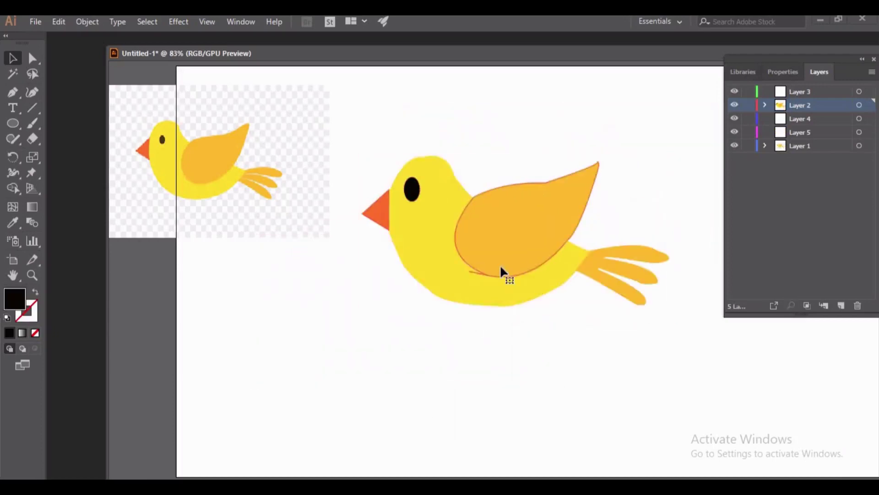
{"action": "left_click", "coordinate": [501, 268]}
- Zoom in to check the wing edges, adjust the bird slightly, then fit the view with Ctrl+0
{"action": "scroll", "coordinate": [500, 265], "scroll_direction": "up", "scroll_amount": 1}
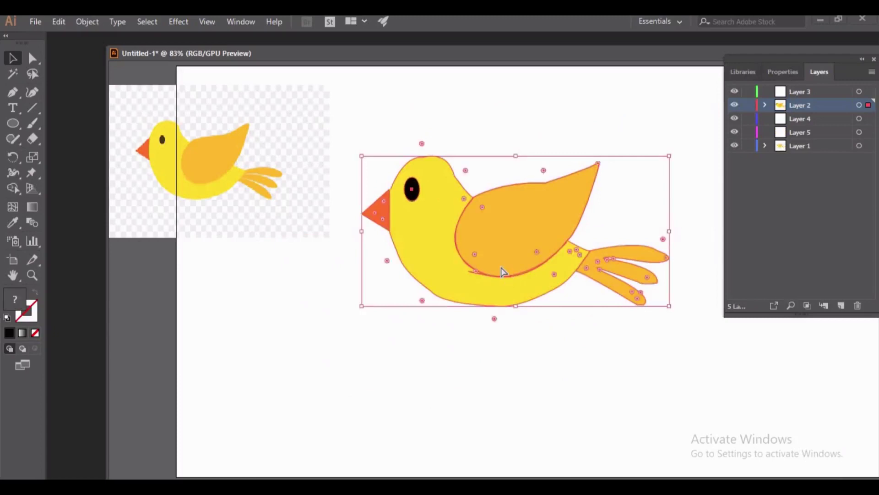
{"action": "scroll", "coordinate": [500, 265], "scroll_direction": "up", "scroll_amount": 2}
{"action": "scroll", "coordinate": [500, 264], "scroll_direction": "up", "scroll_amount": 3}
{"action": "scroll", "coordinate": [500, 264], "scroll_direction": "up", "scroll_amount": 2}
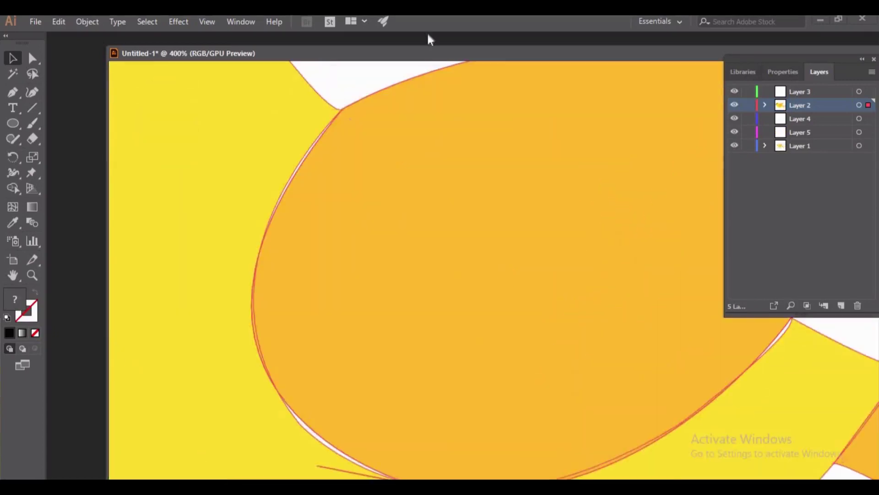
{"action": "left_click", "coordinate": [345, 86]}
{"action": "scroll", "coordinate": [344, 86], "scroll_direction": "up", "scroll_amount": 2}
{"action": "scroll", "coordinate": [345, 89], "scroll_direction": "up", "scroll_amount": 1}
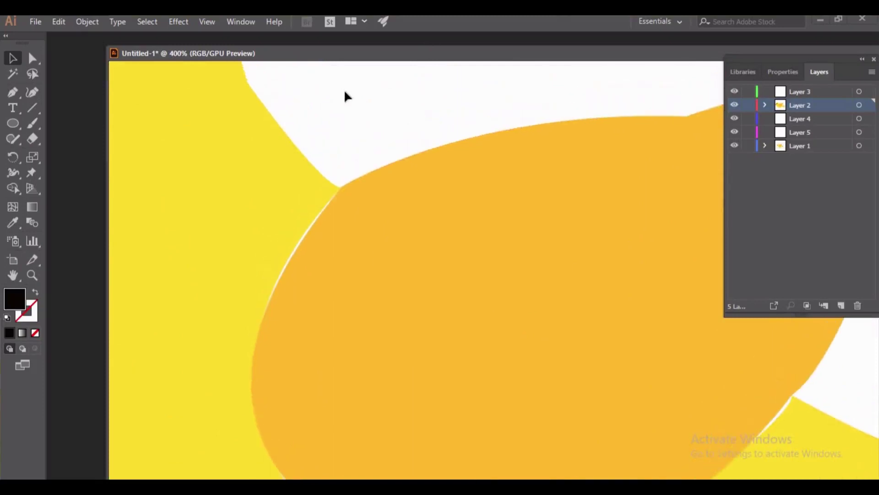
{"action": "scroll", "coordinate": [348, 206], "scroll_direction": "up", "scroll_amount": 2}
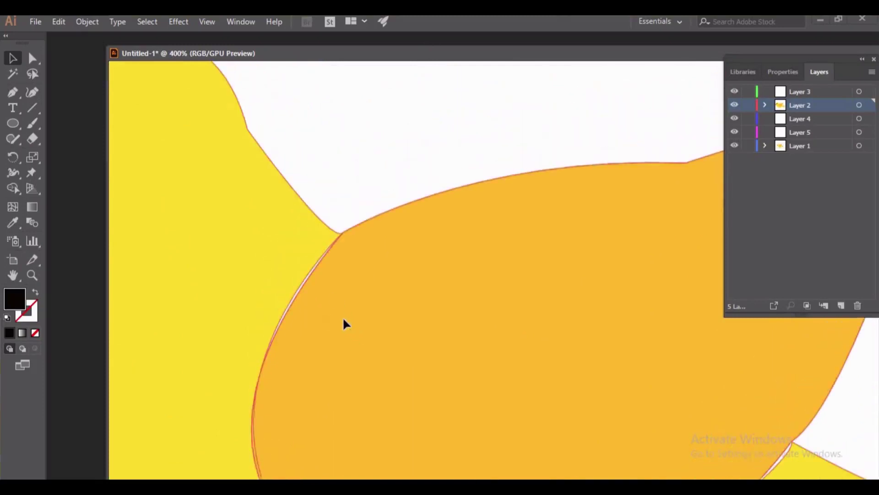
{"action": "left_click_drag", "start_coordinate": [343, 319], "coordinate": [335, 304]}
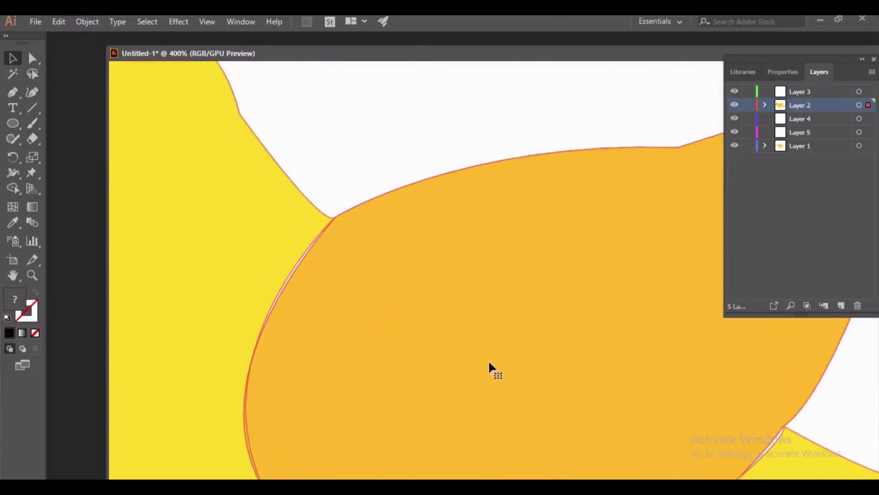
{"action": "scroll", "coordinate": [488, 359], "scroll_direction": "down", "scroll_amount": 2}
{"action": "scroll", "coordinate": [488, 359], "scroll_direction": "down", "scroll_amount": 2}
{"action": "scroll", "coordinate": [488, 359], "scroll_direction": "down", "scroll_amount": 2}
{"action": "scroll", "coordinate": [440, 391], "scroll_direction": "down", "scroll_amount": 1}
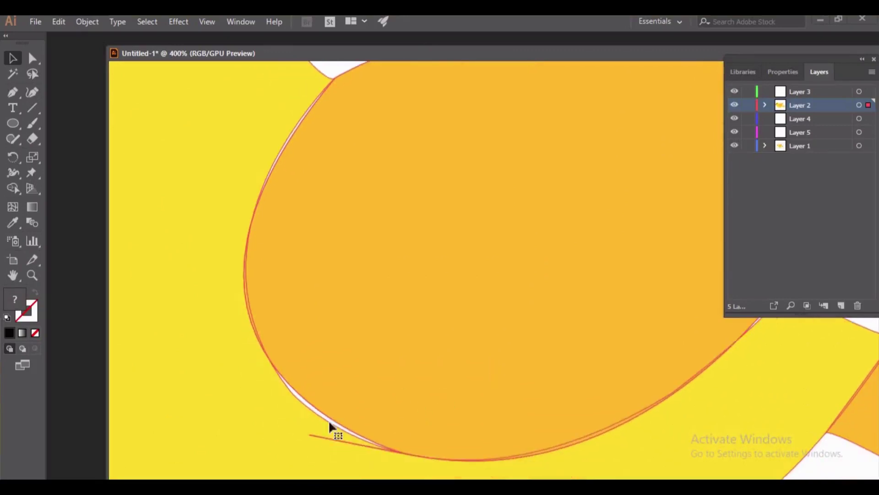
{"action": "key", "text": "ctrl+0"}
{"action": "left_click", "coordinate": [490, 360]}
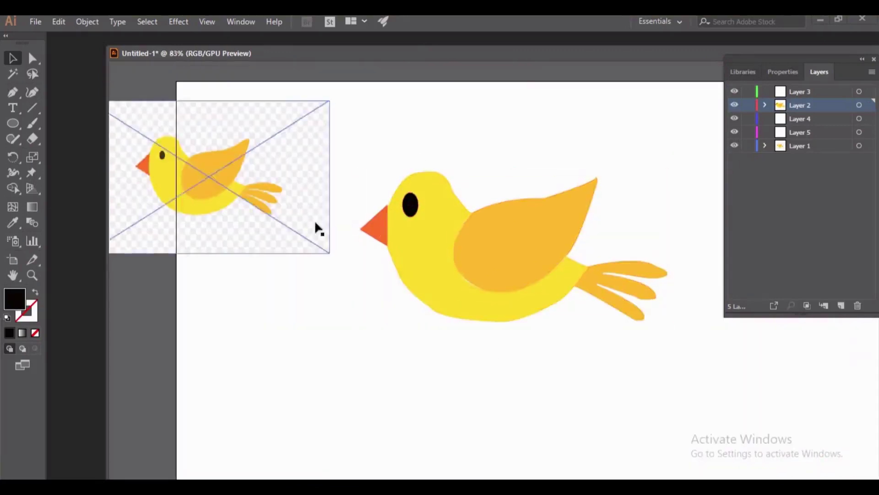
- Drag the reference image up and left over the artboard's top-left corner
{"action": "left_click_drag", "start_coordinate": [253, 169], "coordinate": [302, 151]}
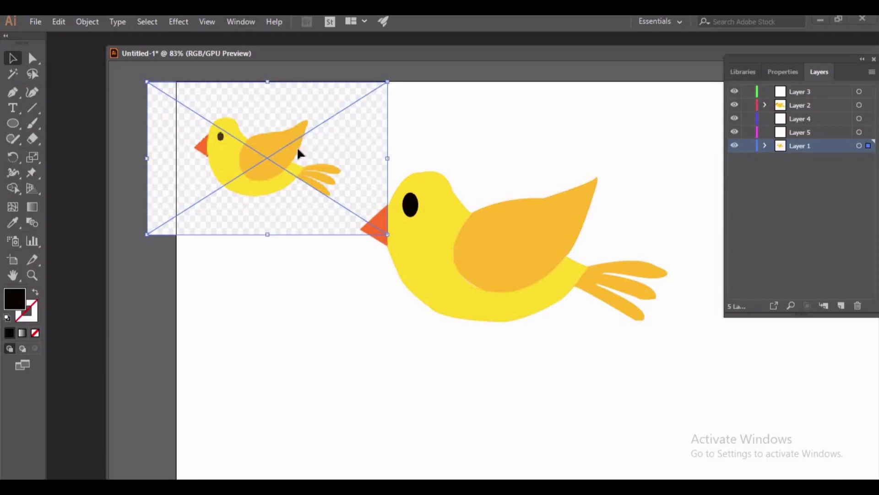
{"action": "left_click_drag", "start_coordinate": [297, 147], "coordinate": [262, 117]}
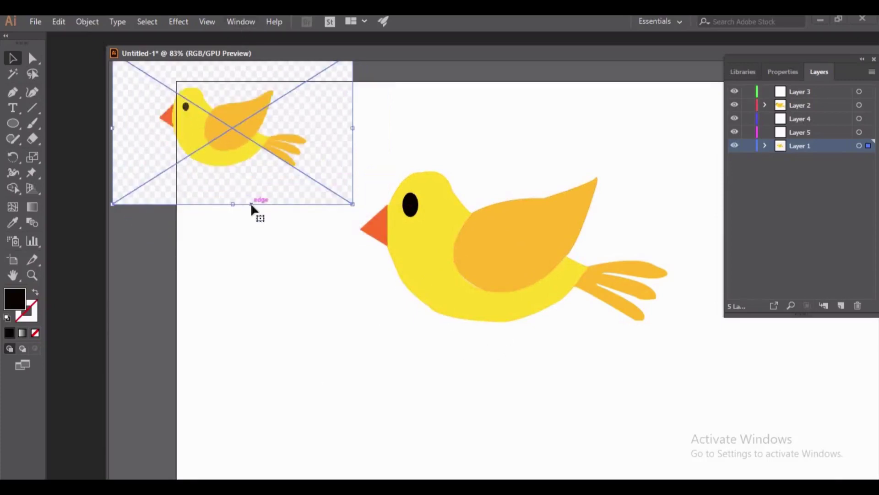